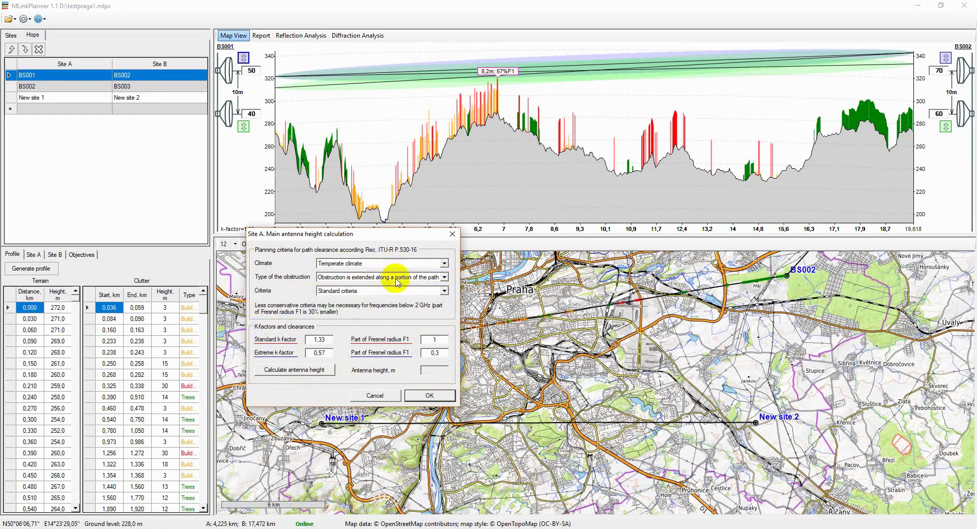
Close the antenna height calculation and review the BS002–BS003, New site 1–New site 2 and BS001–BS002 hop profiles
click(452, 235)
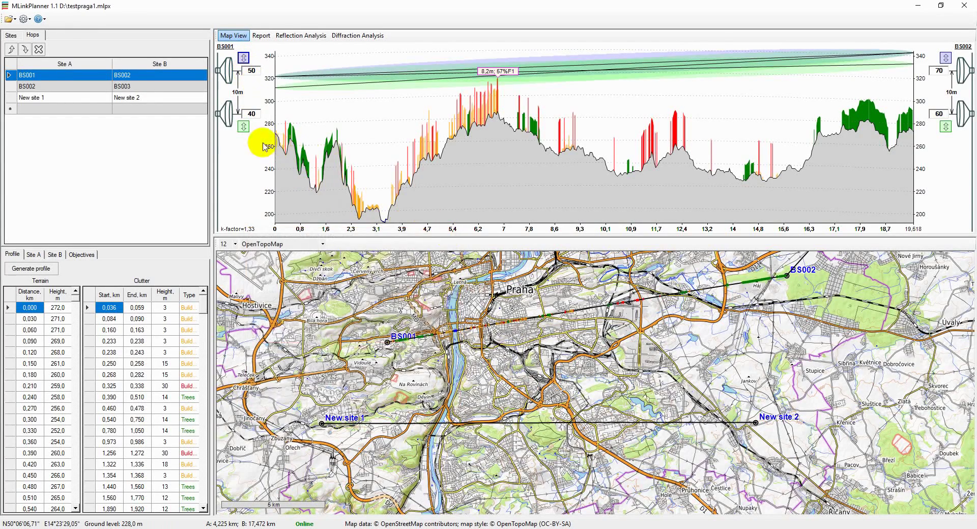
click(133, 89)
click(131, 97)
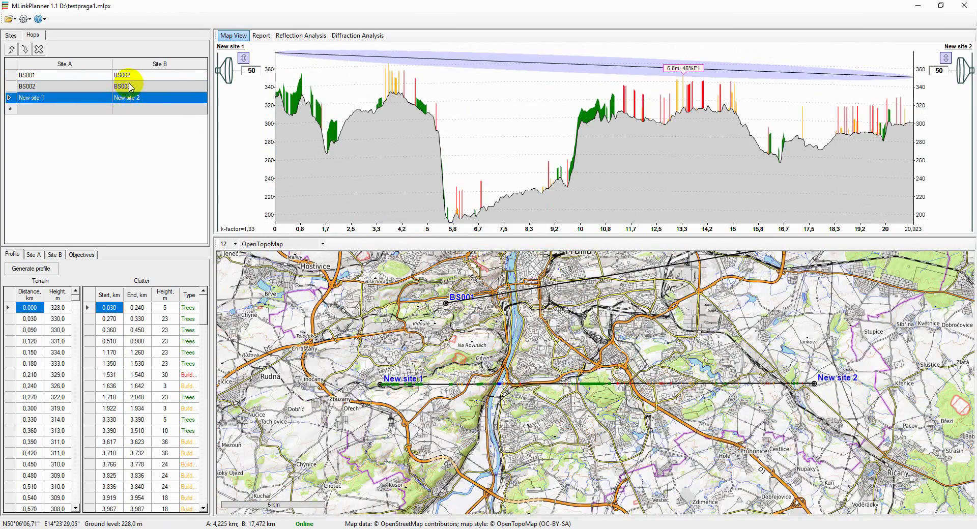
click(130, 76)
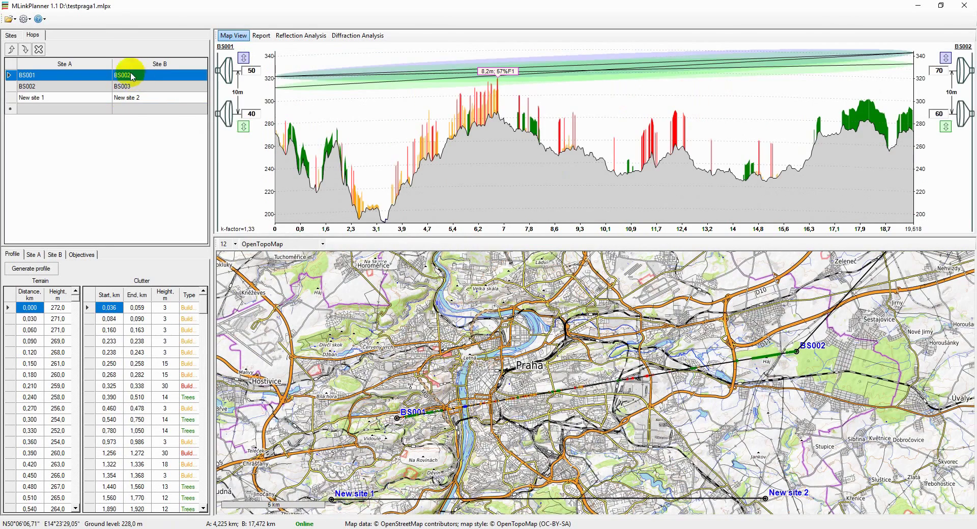
Look over the settings and help menus, then shift the map view slightly
click(24, 18)
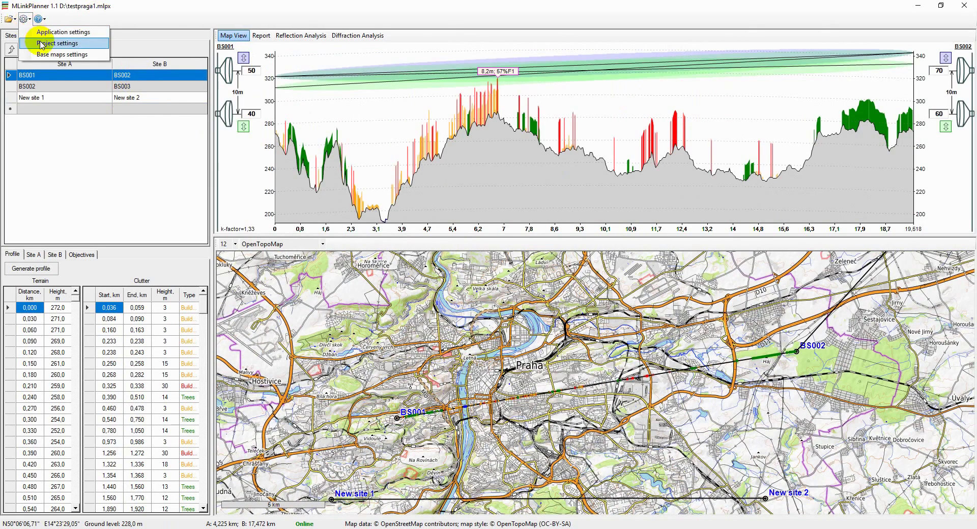
click(40, 19)
click(40, 20)
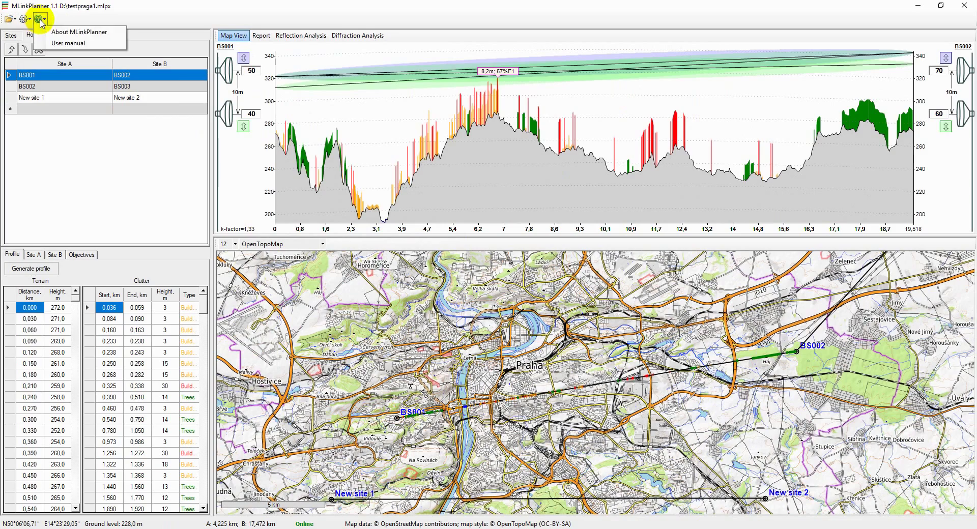
click(443, 366)
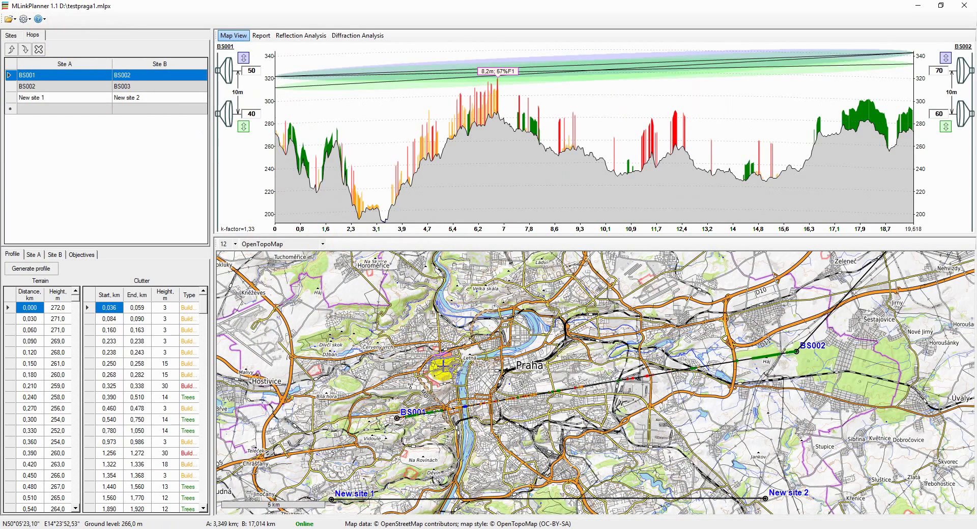
drag(469, 385, 477, 363)
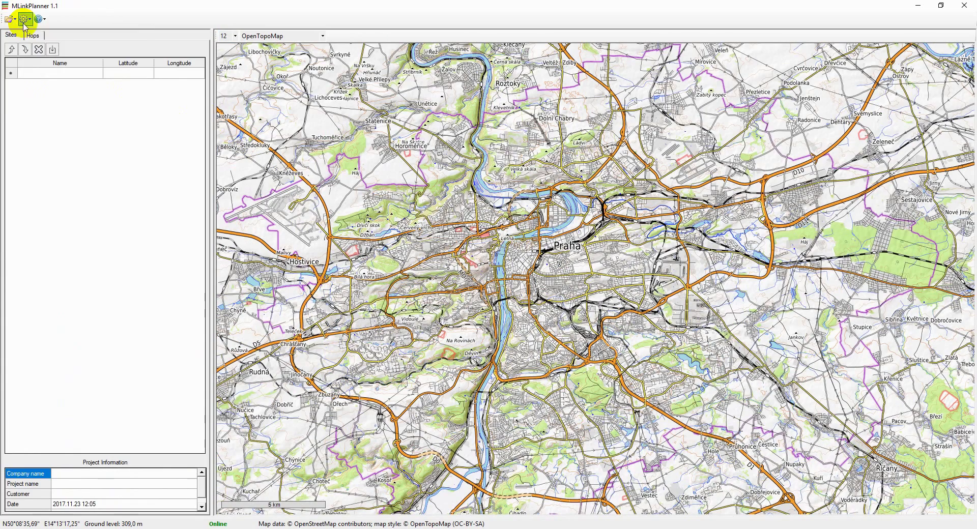
drag(504, 220, 497, 264)
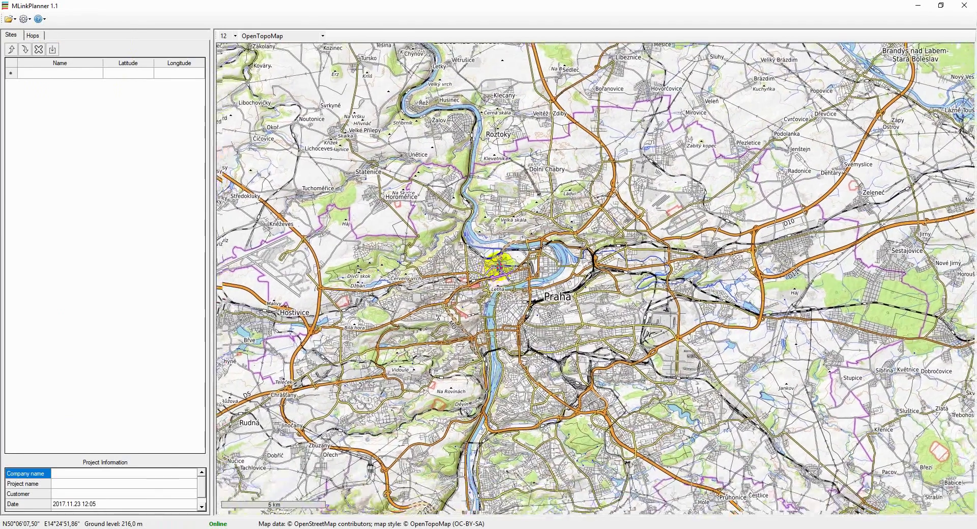
scroll(546, 307, up, 1)
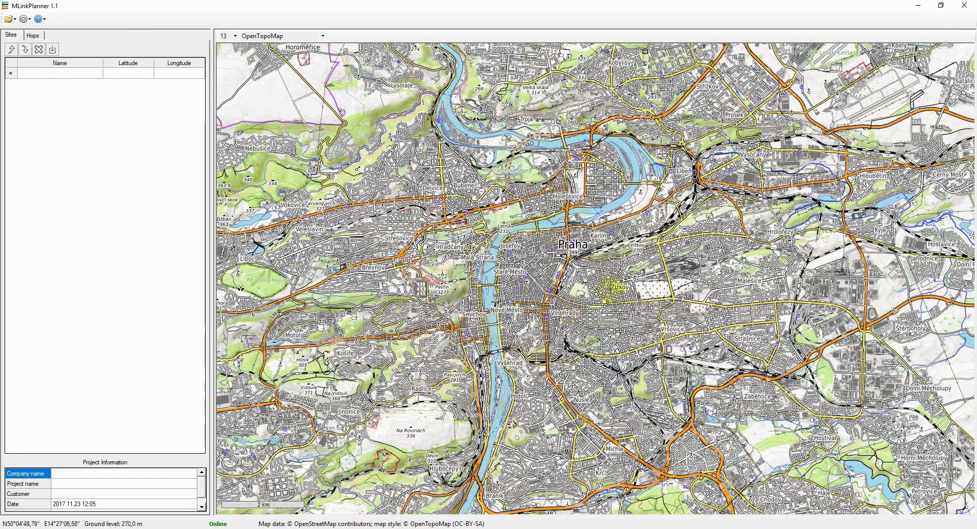
scroll(557, 247, down, 1)
drag(550, 228, 536, 255)
click(316, 37)
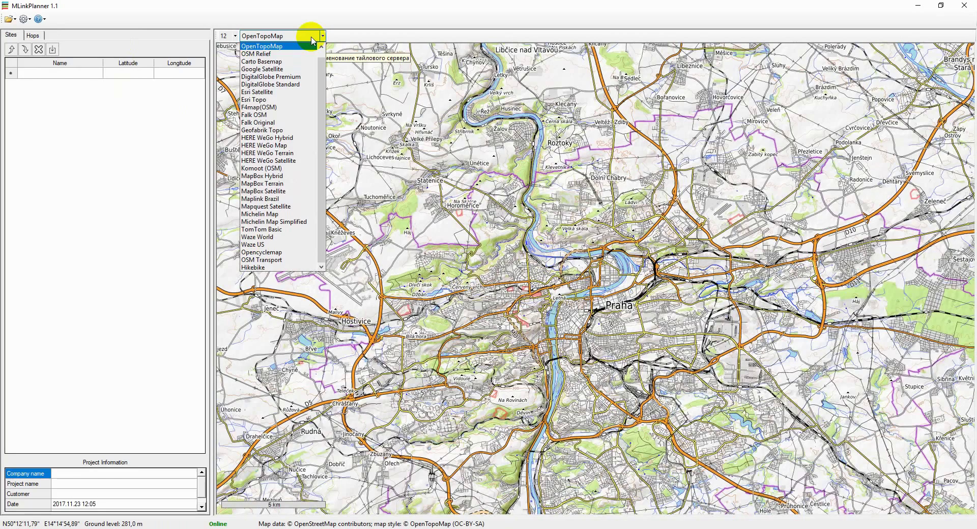
click(438, 221)
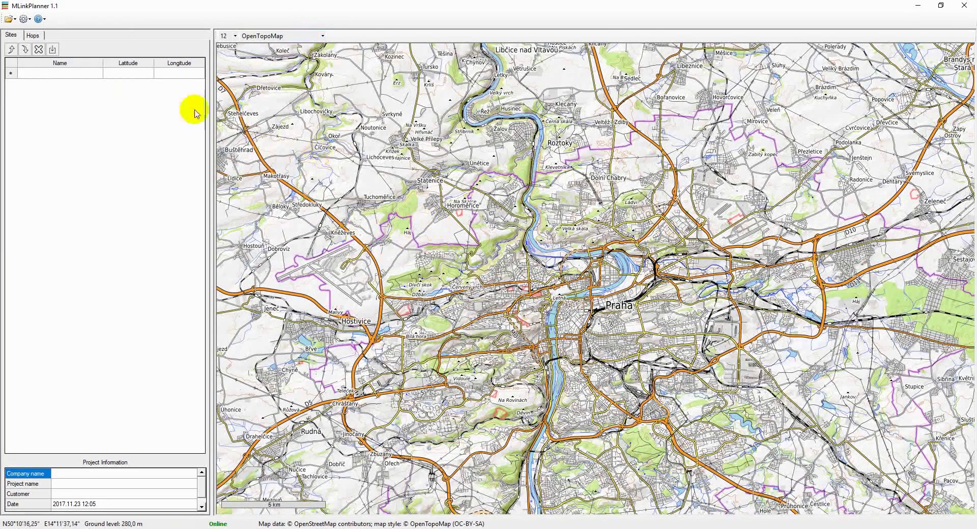
click(24, 19)
click(49, 54)
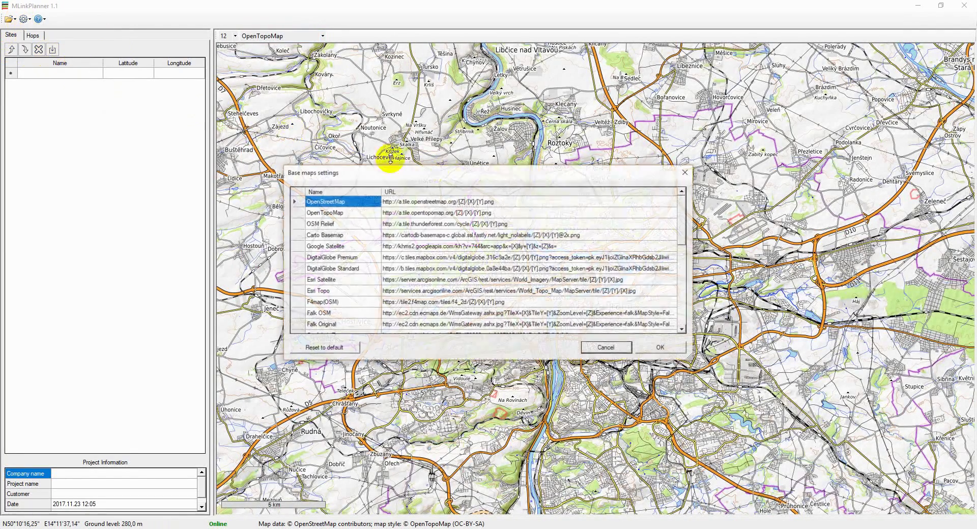
click(675, 353)
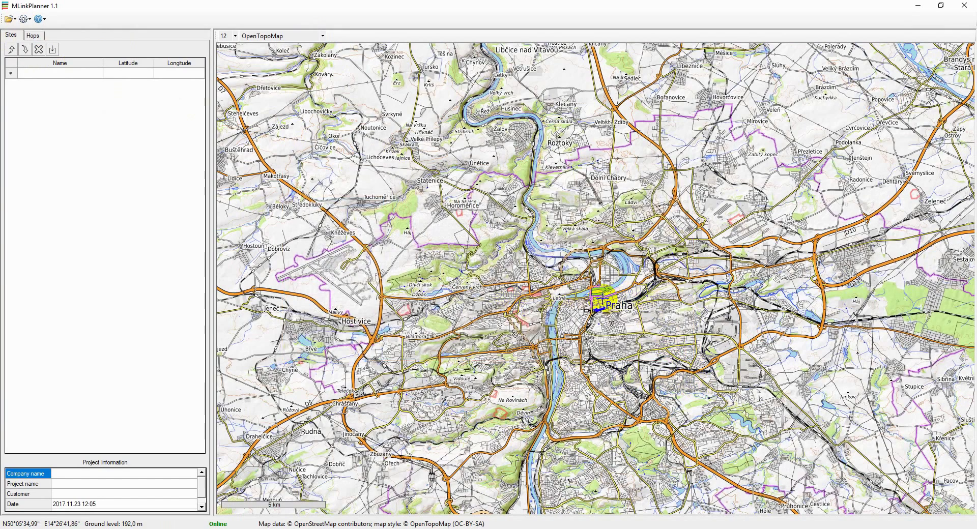
Zoom the map out and pan it around Praha
scroll(612, 323, up, 1)
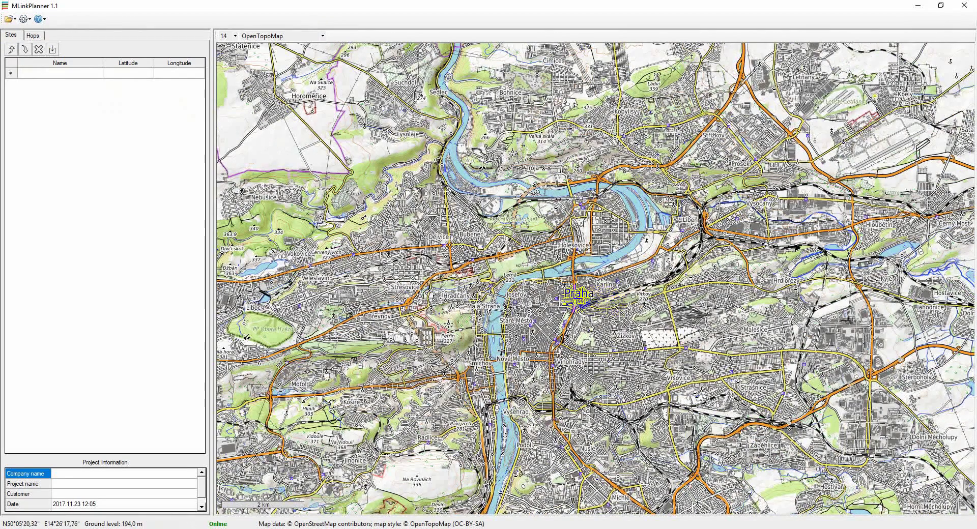
scroll(560, 285, down, 1)
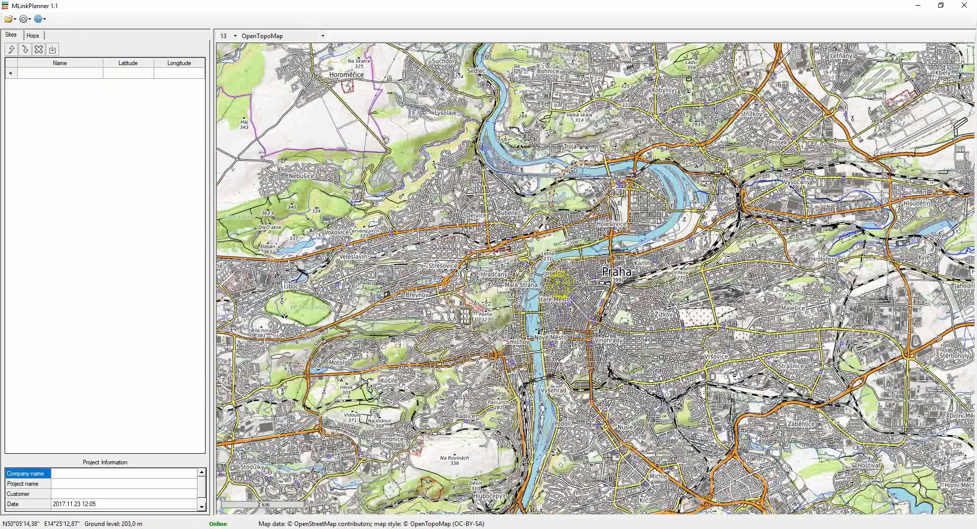
scroll(560, 285, down, 1)
scroll(621, 300, down, 1)
drag(621, 300, 543, 268)
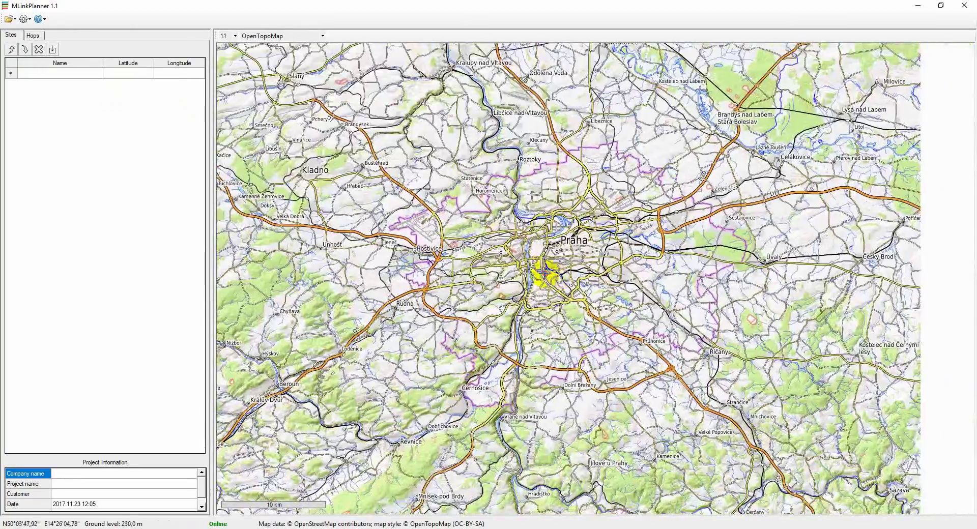
drag(544, 232, 558, 301)
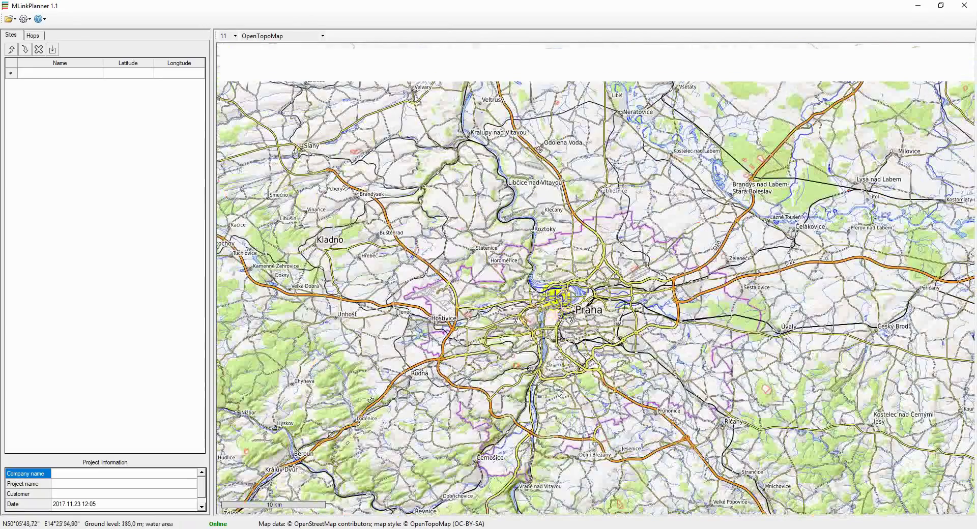
Check the zoom-level list, keep level 11, then zoom in over Podolí and the Vltava
click(235, 36)
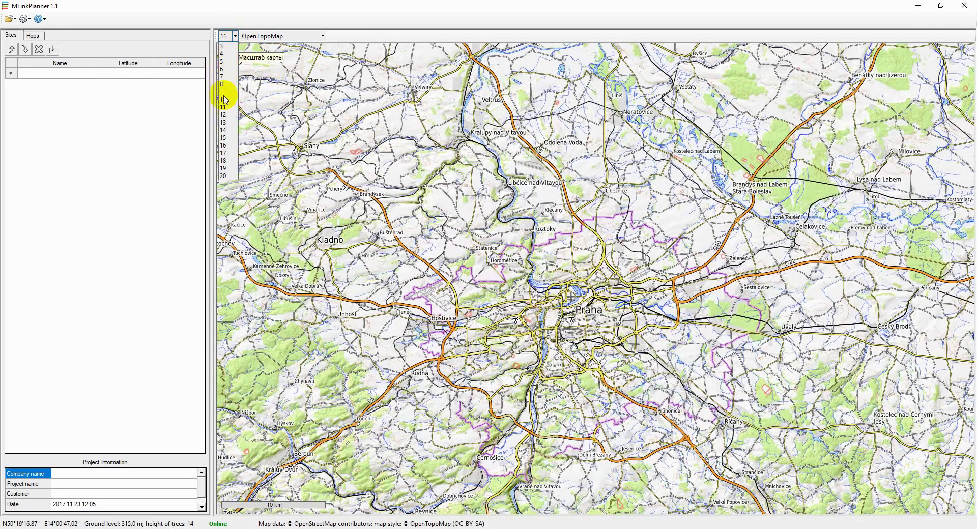
click(476, 193)
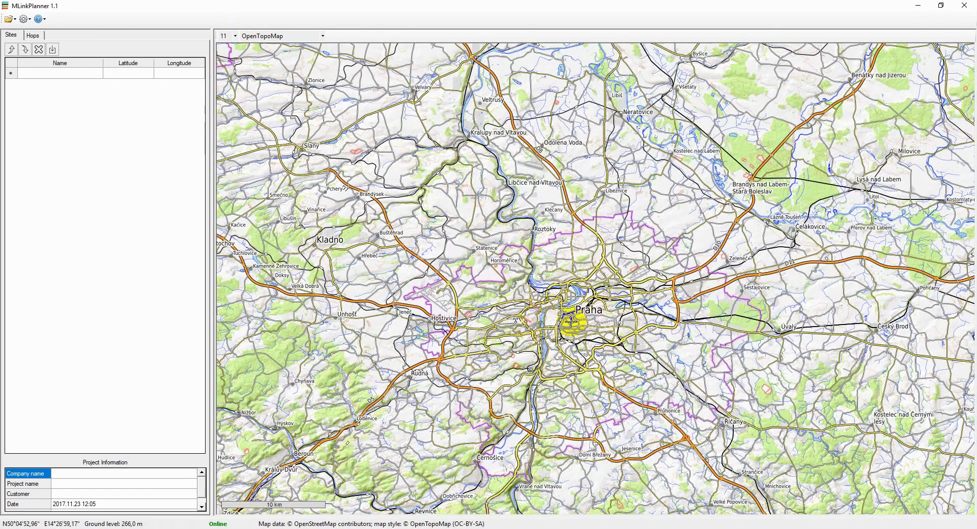
scroll(571, 320, up, 1)
scroll(586, 326, up, 1)
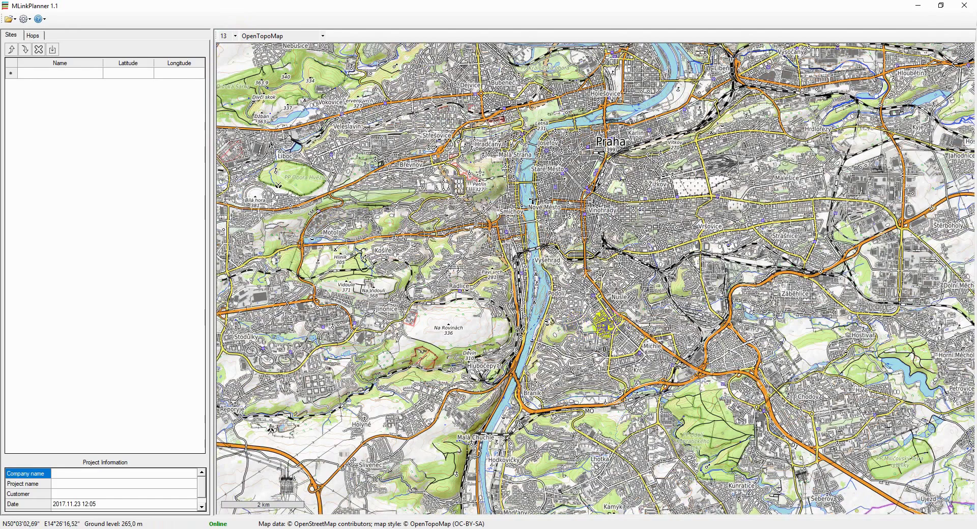
scroll(604, 324, up, 1)
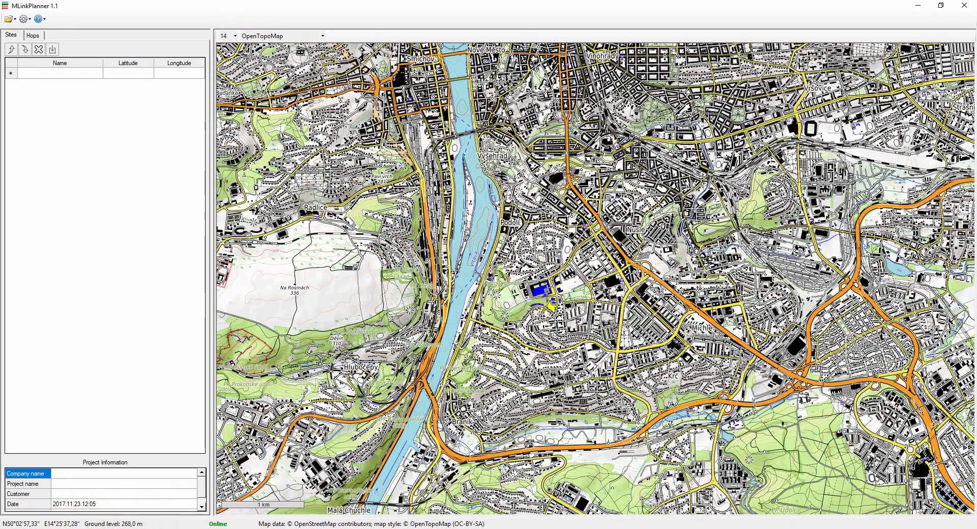
scroll(502, 313, up, 1)
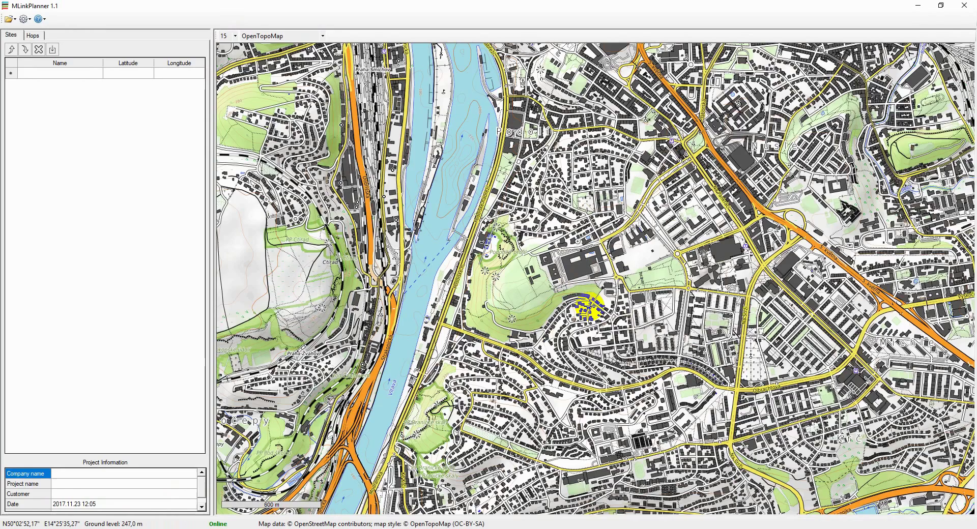
scroll(593, 308, down, 1)
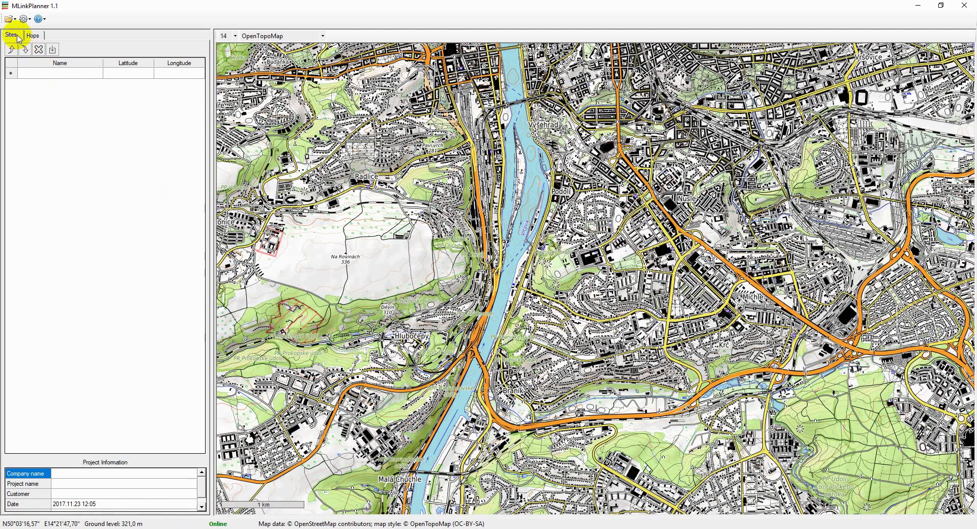
Name the new site row BS001
click(48, 73)
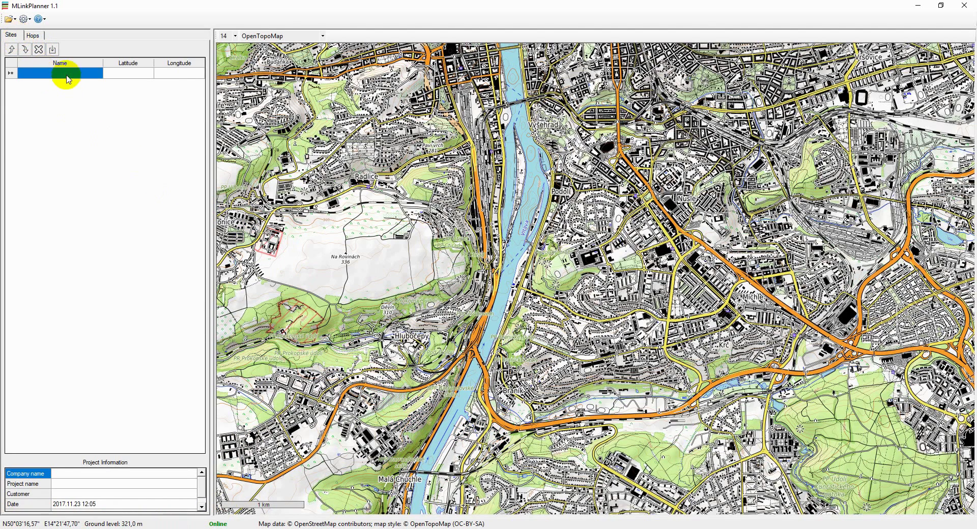
click(67, 75)
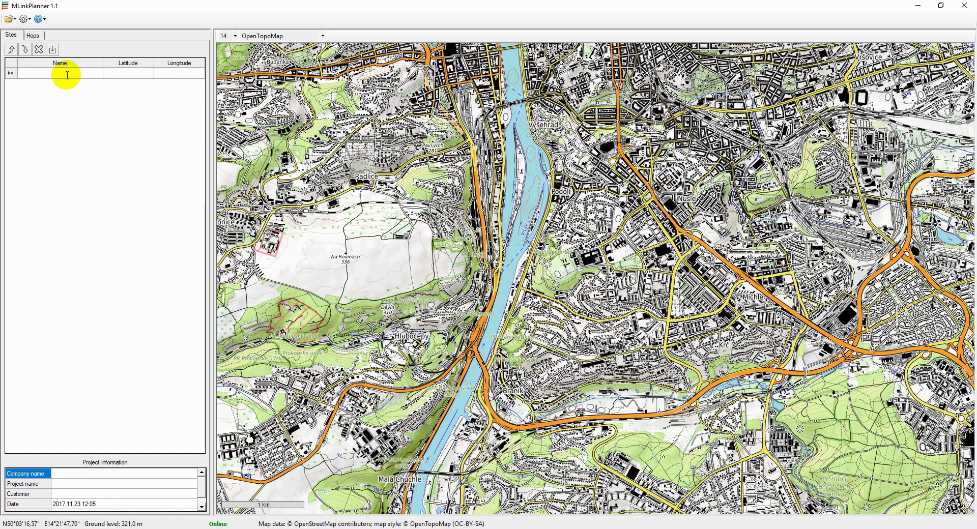
text(BS001)
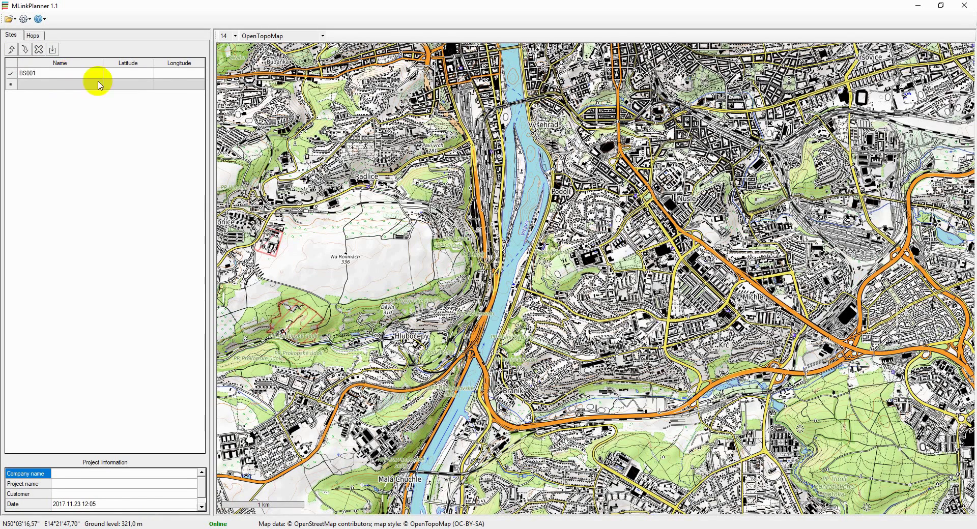
click(141, 77)
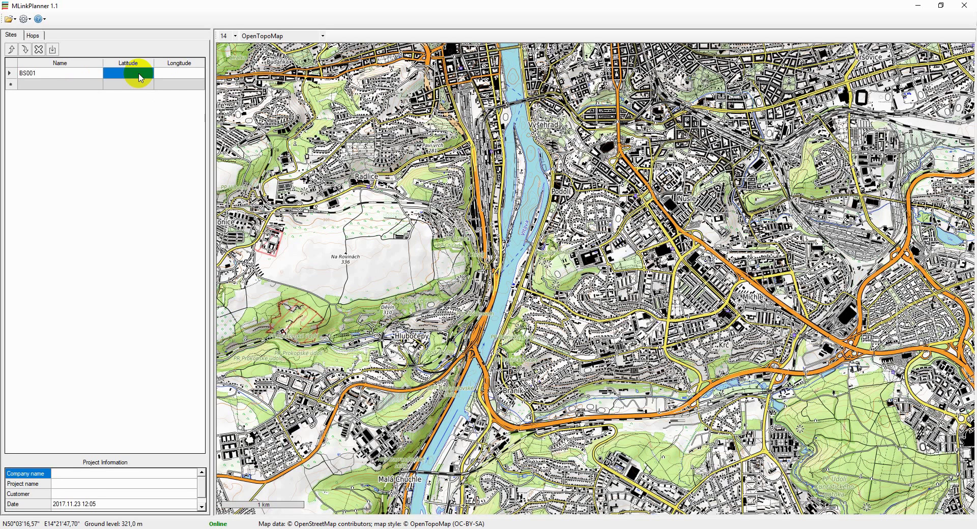
Enter BS001's latitude N50°03'16,00" and longitude E14°21'47,00" to place it on the map
text(50 03 16)
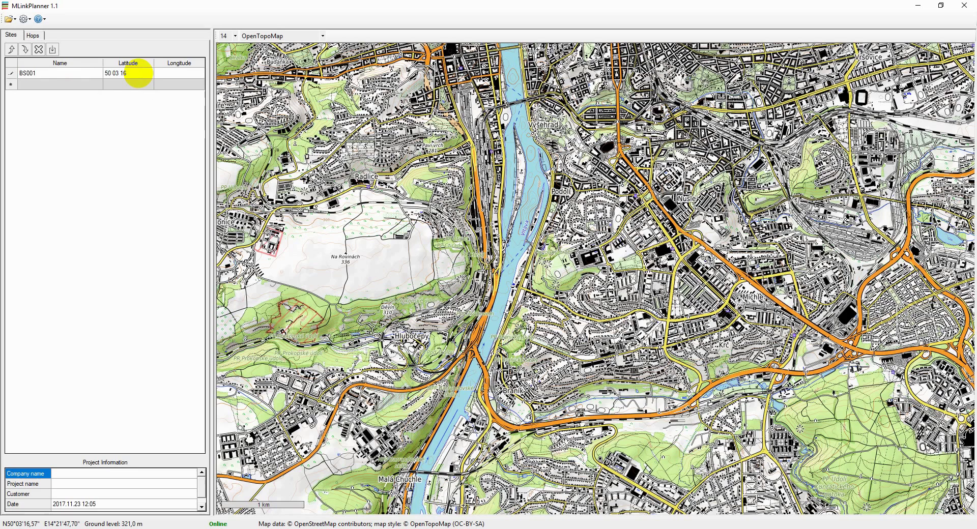
key(Tab)
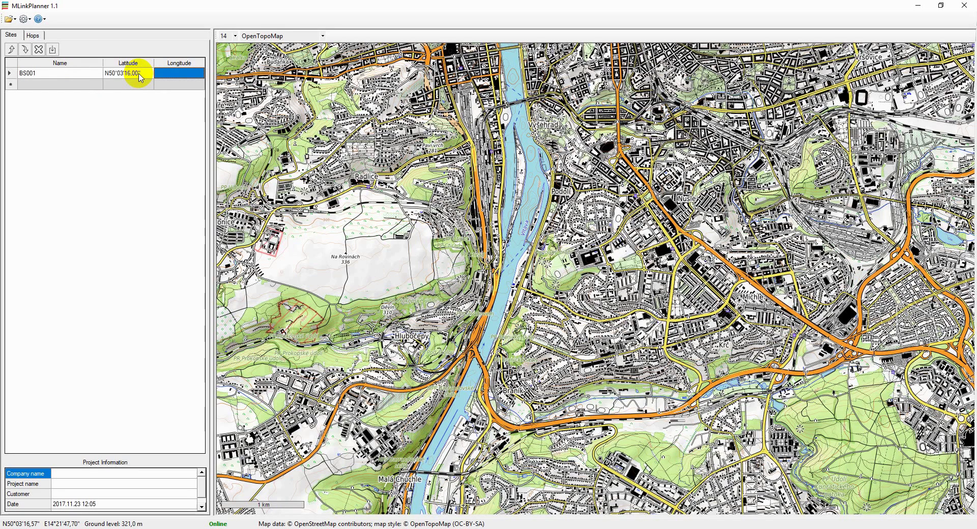
text(14 21 47)
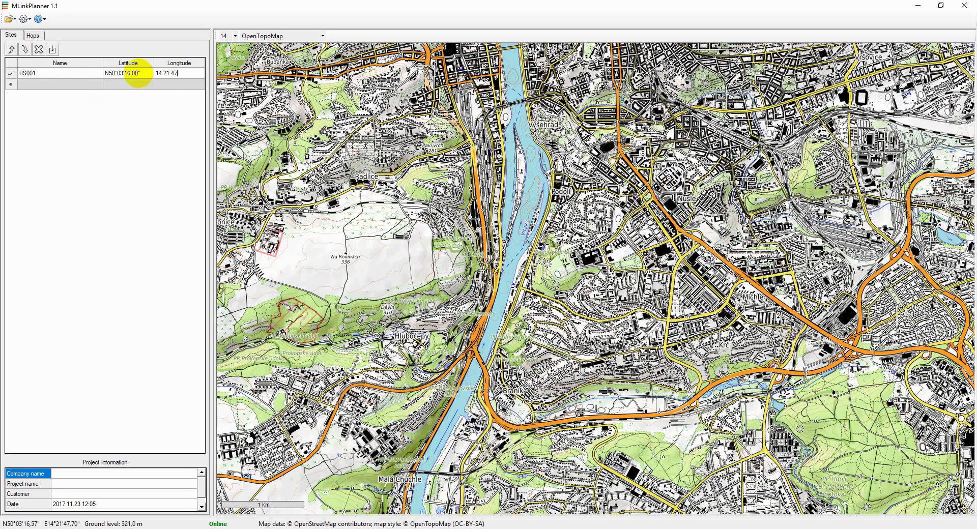
key(Return)
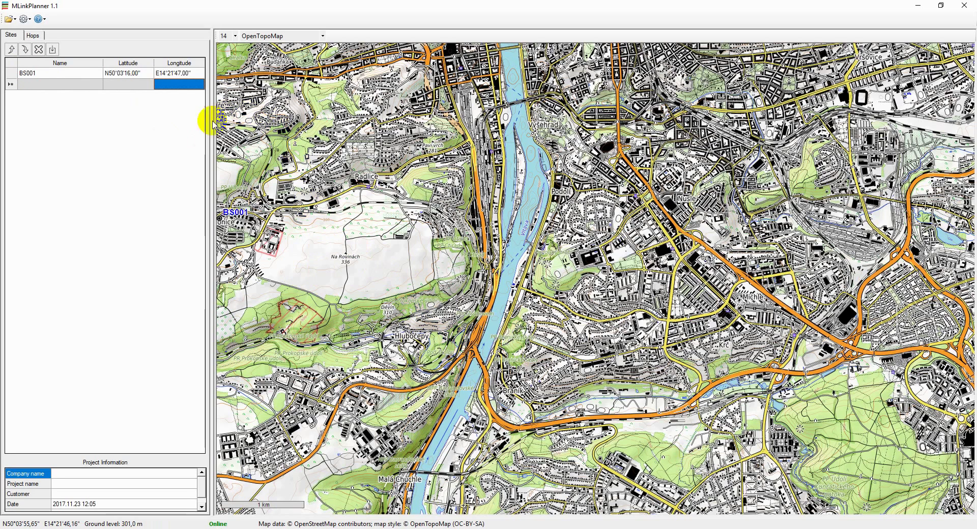
Create two new sites at two spots on the map from the right-click menu
click(60, 84)
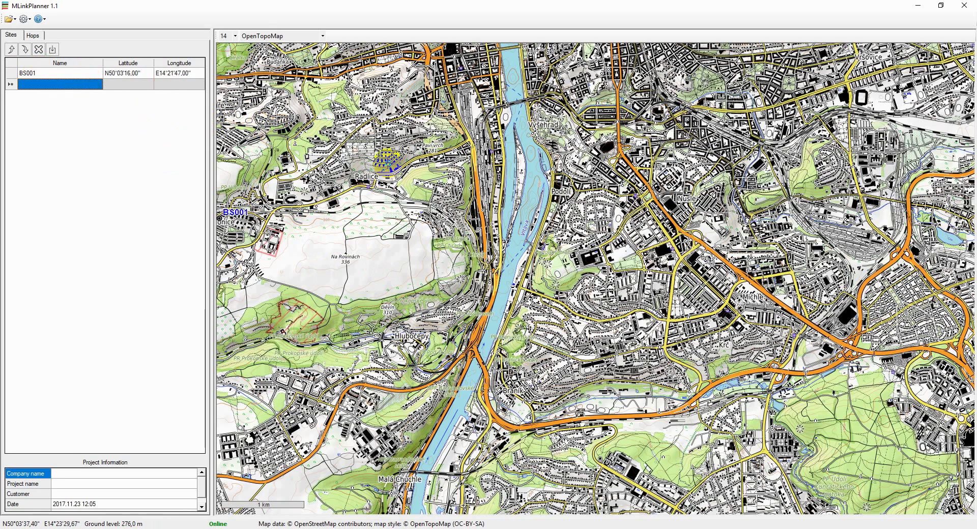
right_click(390, 167)
click(417, 170)
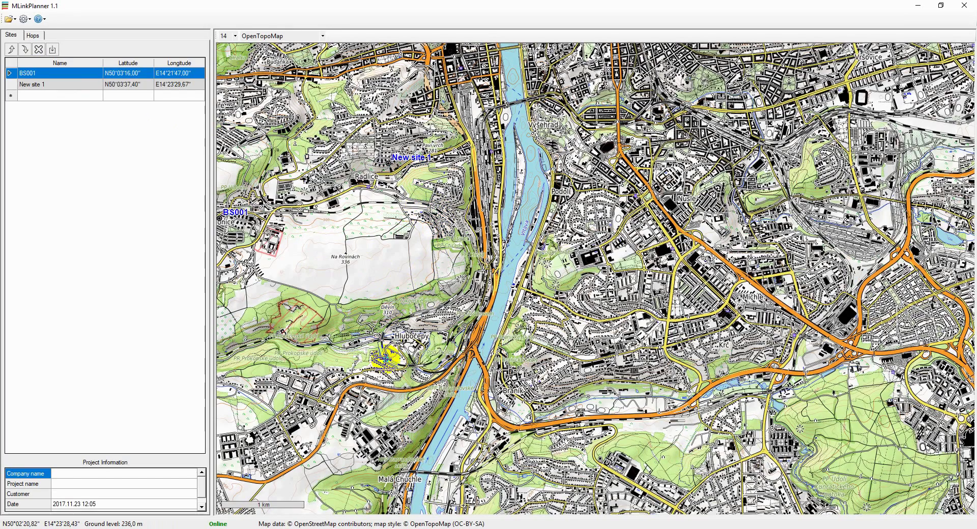
right_click(386, 360)
click(415, 365)
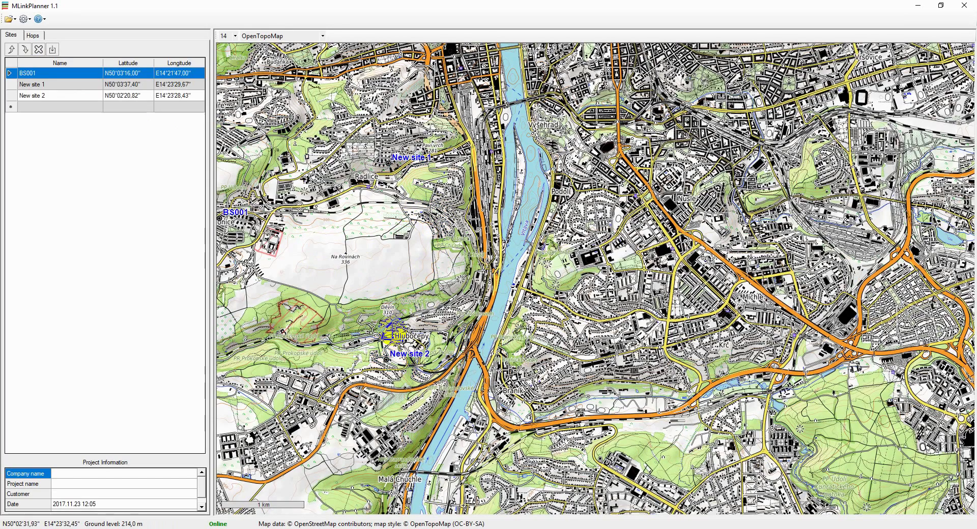
Keep New site 1's name unchanged and delete New site 2, confirming with Yes
click(58, 85)
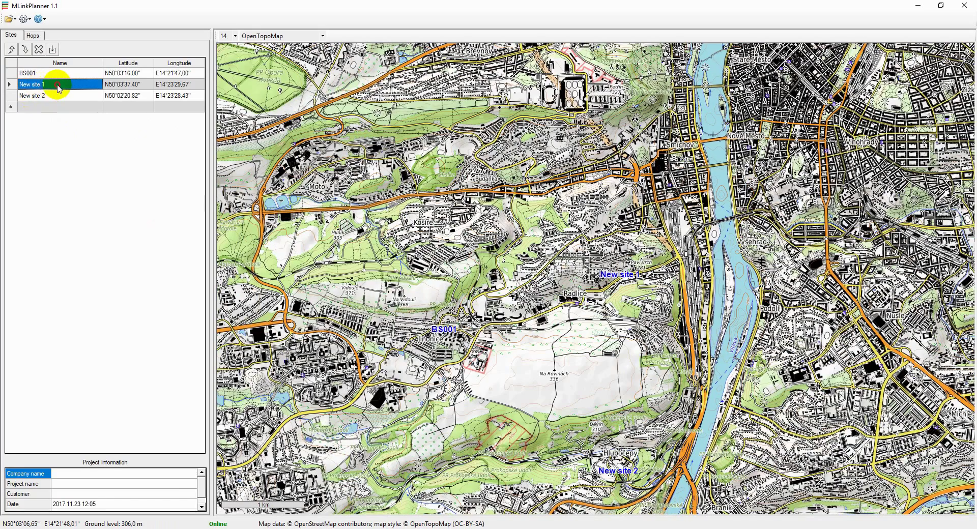
click(58, 85)
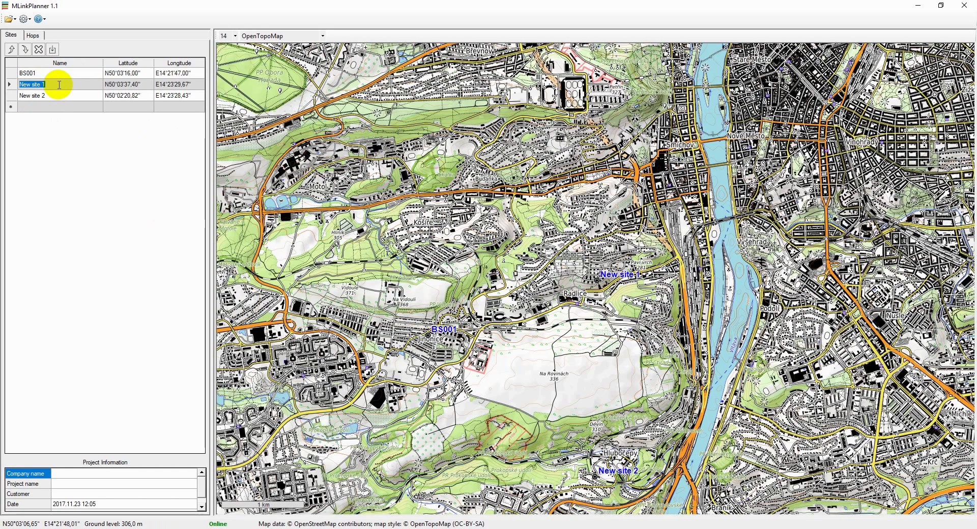
text(BS)
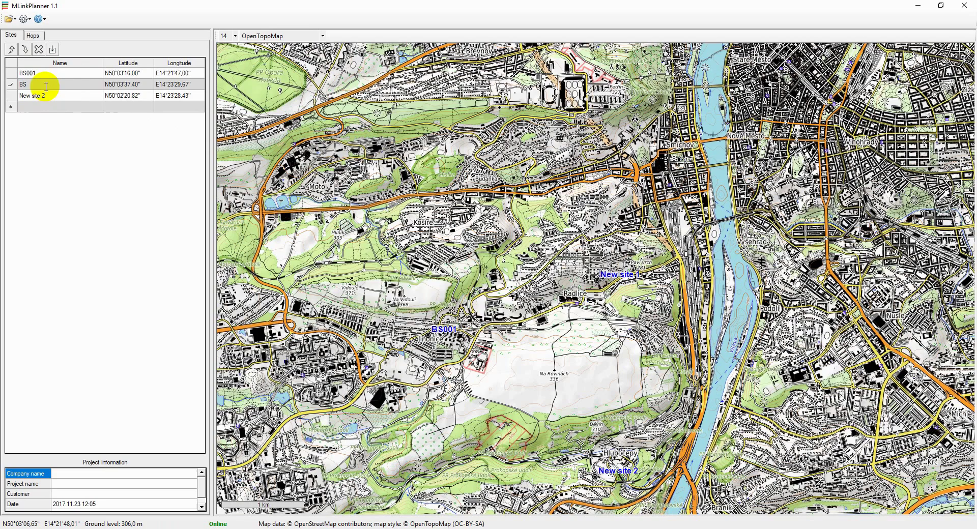
key(Return)
click(575, 306)
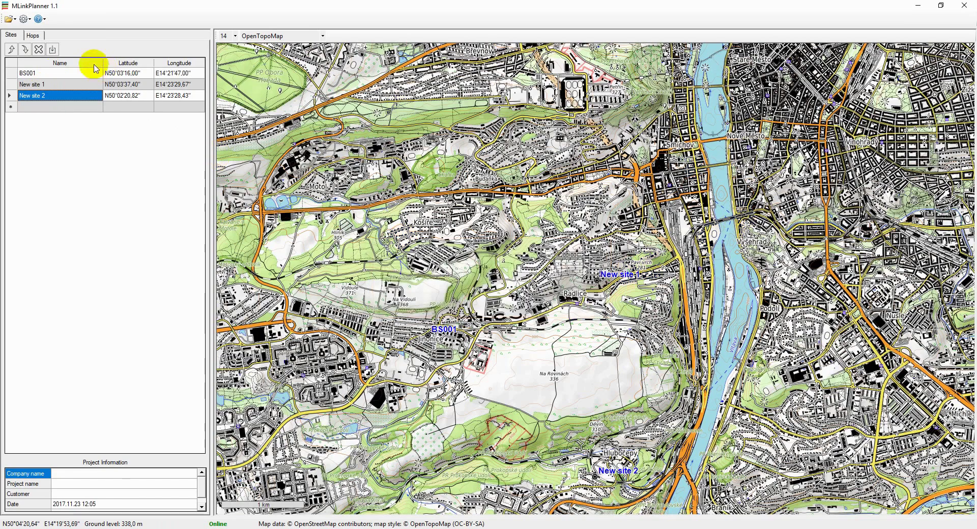
click(38, 49)
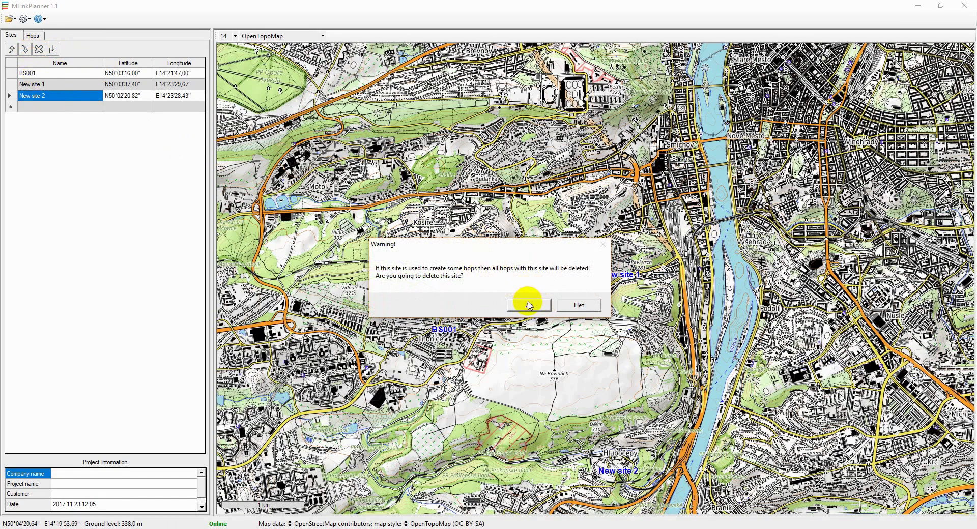
click(529, 306)
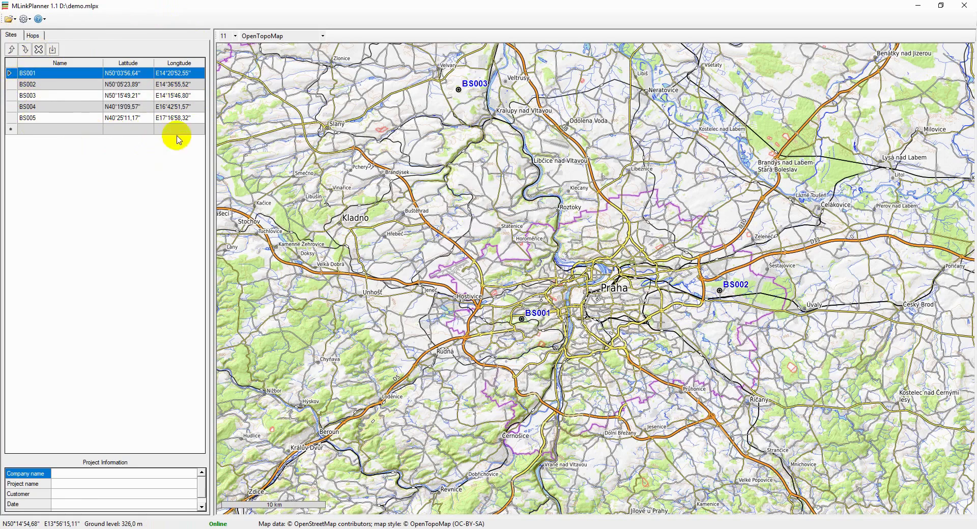
In the hops list, add a hop with Site A BS001 and Site B BS002
click(32, 35)
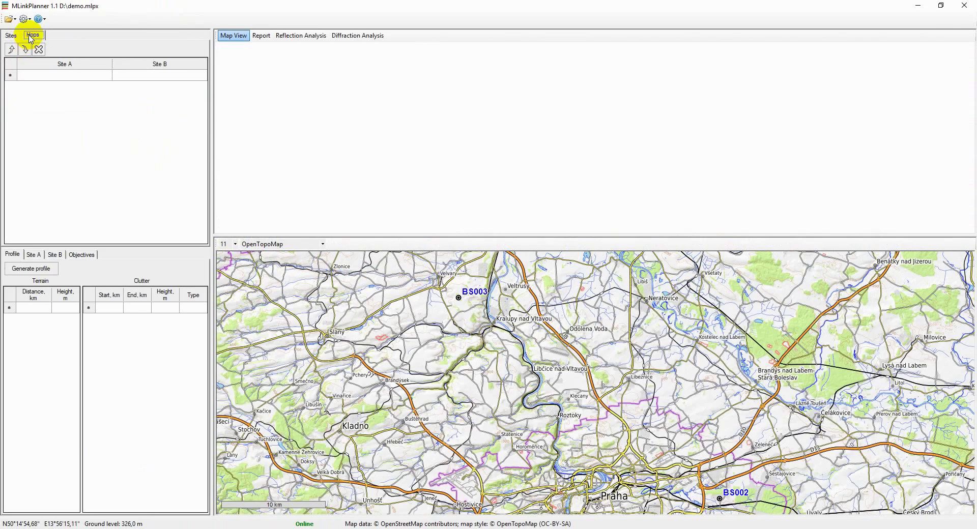
click(78, 75)
click(82, 75)
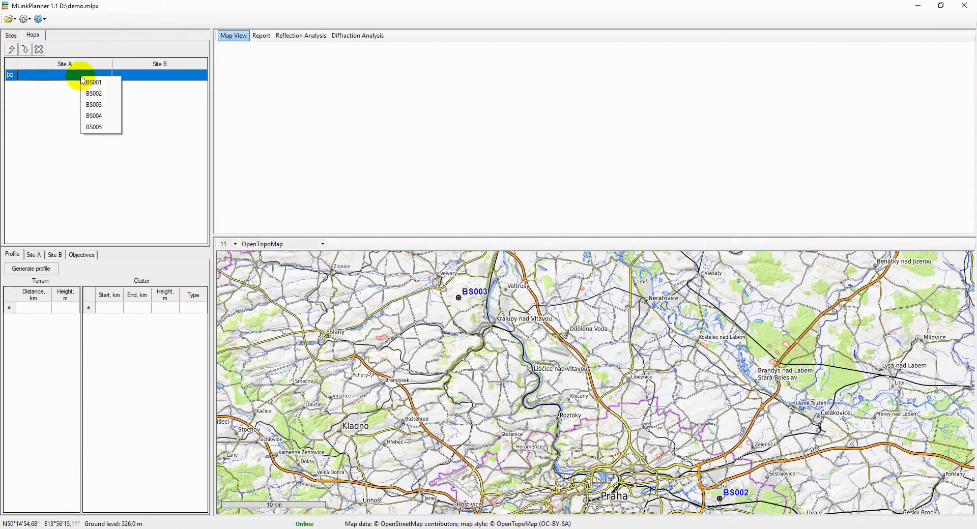
click(92, 83)
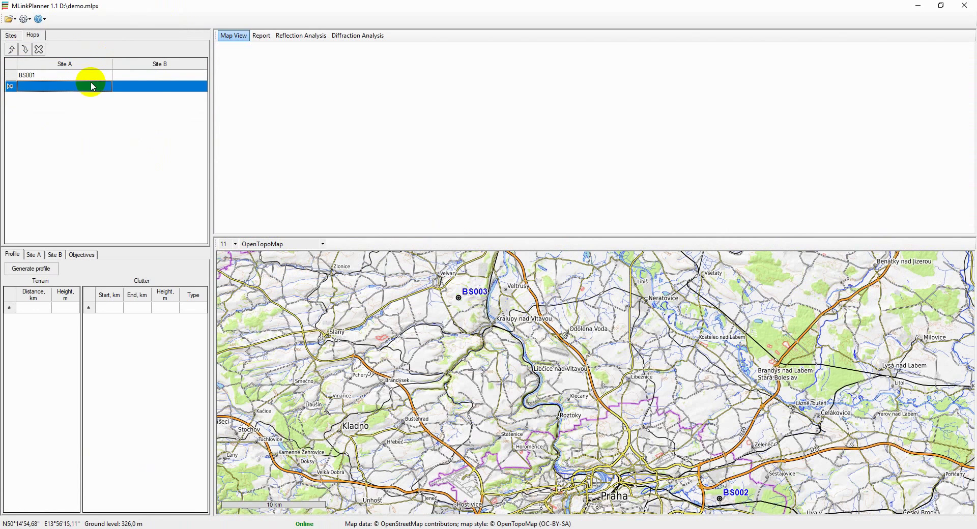
click(137, 77)
click(137, 78)
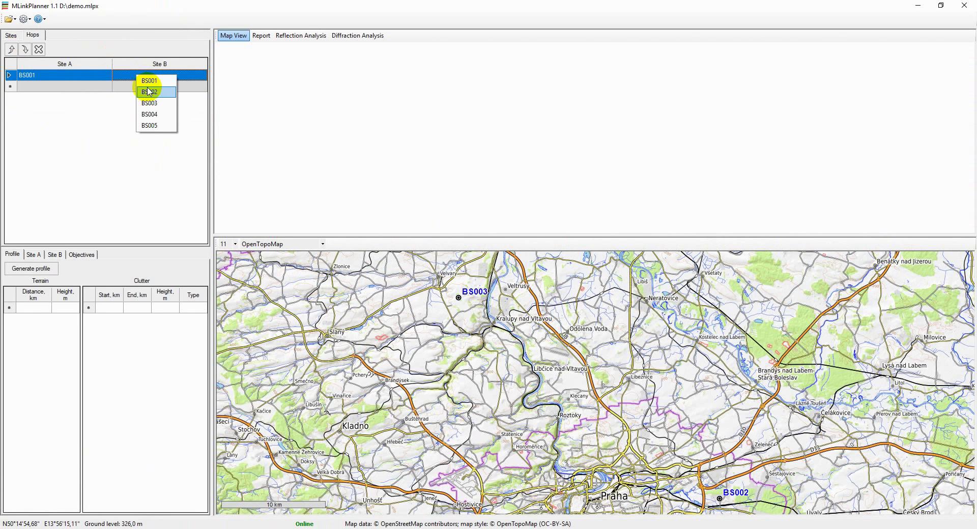
click(149, 92)
Add a second hop from BS005 to BS004
click(92, 87)
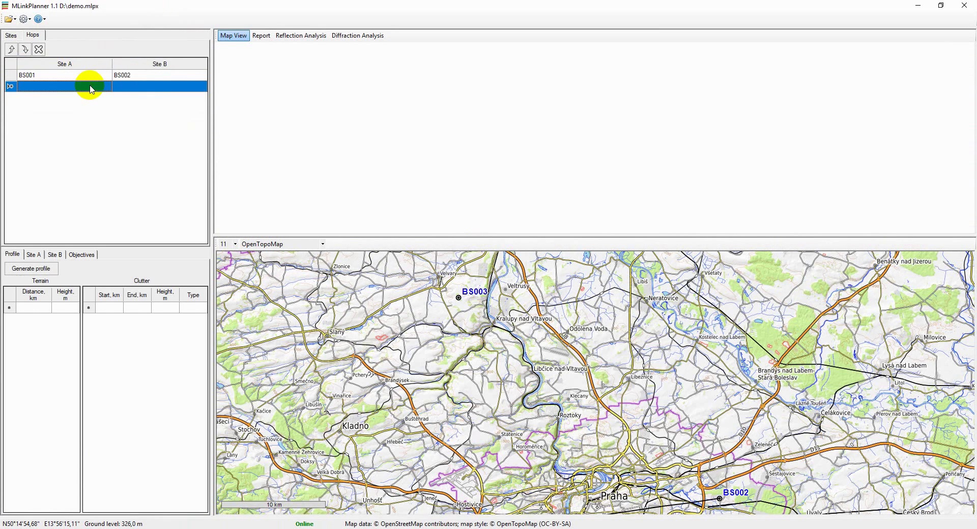
click(92, 88)
click(108, 139)
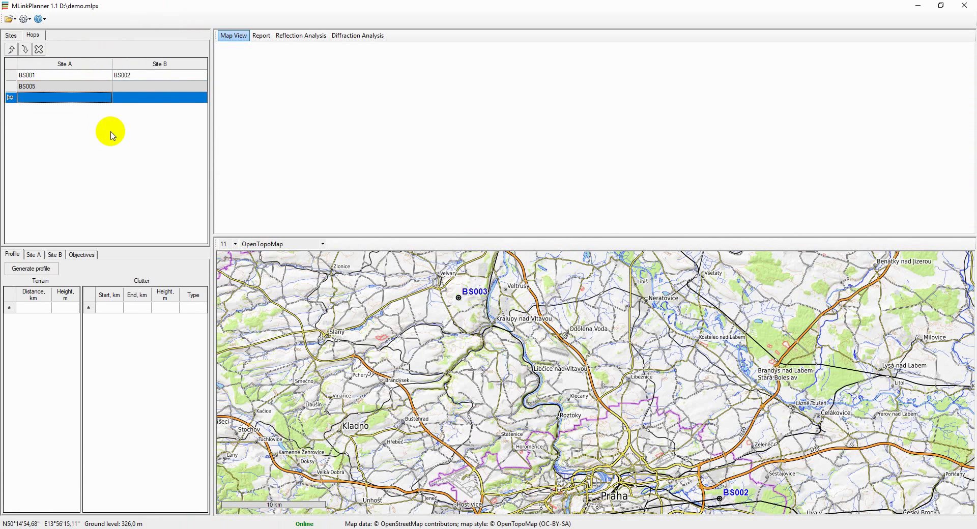
click(128, 87)
click(125, 86)
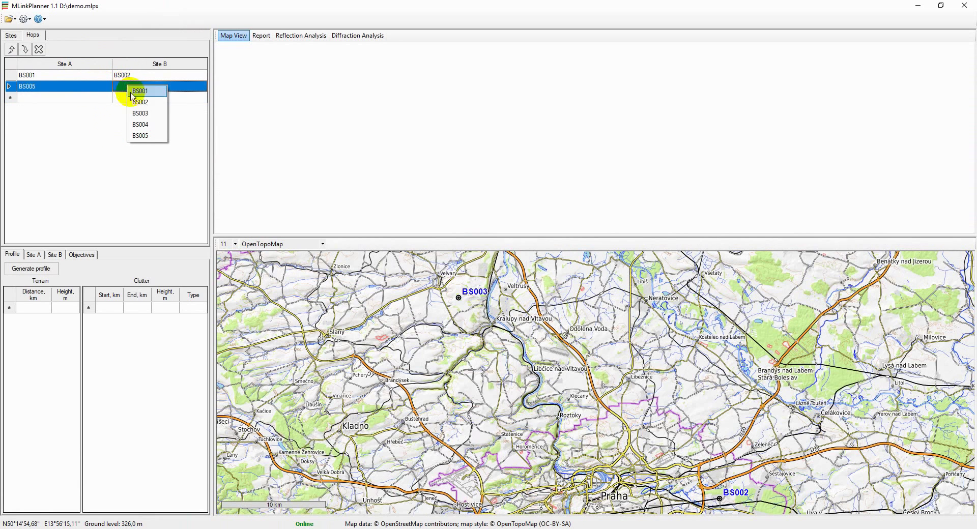
click(147, 127)
Add a third hop from BS003 to BS001
click(91, 98)
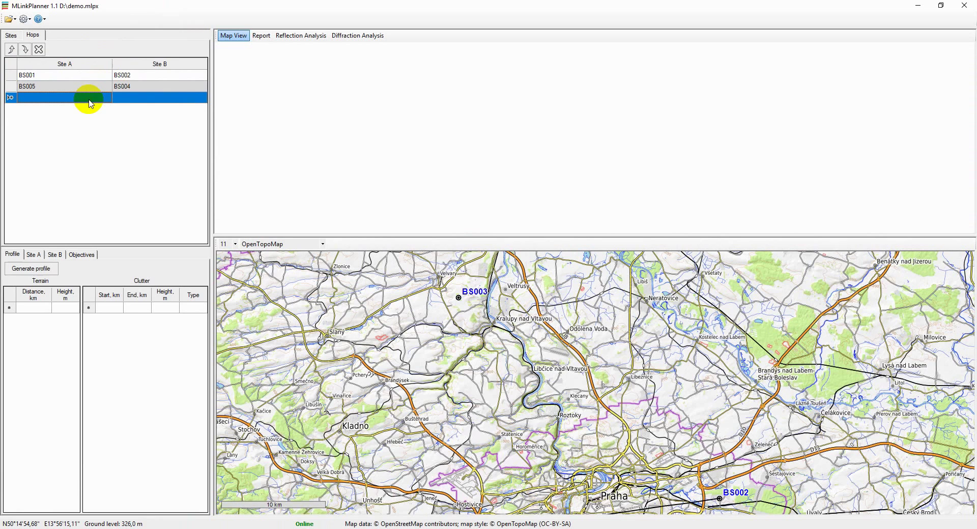
click(92, 98)
click(101, 128)
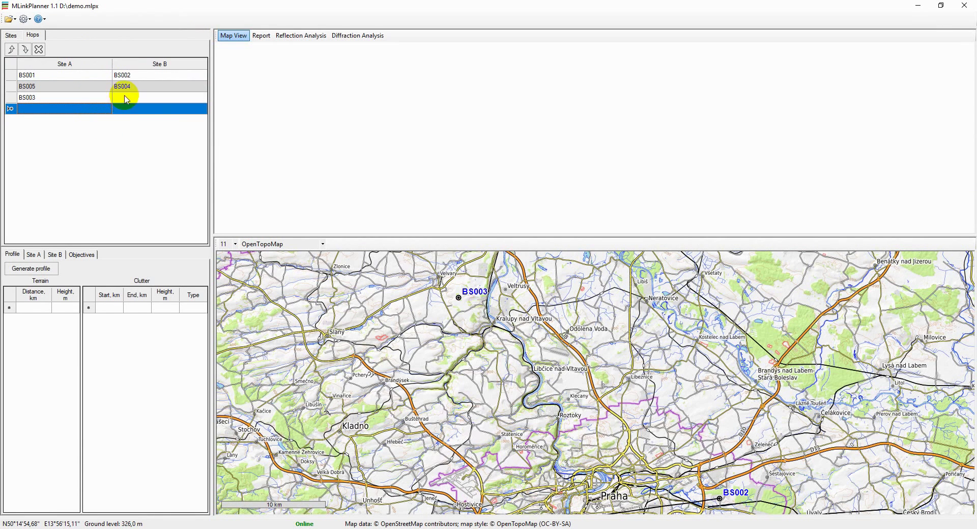
click(124, 97)
click(125, 98)
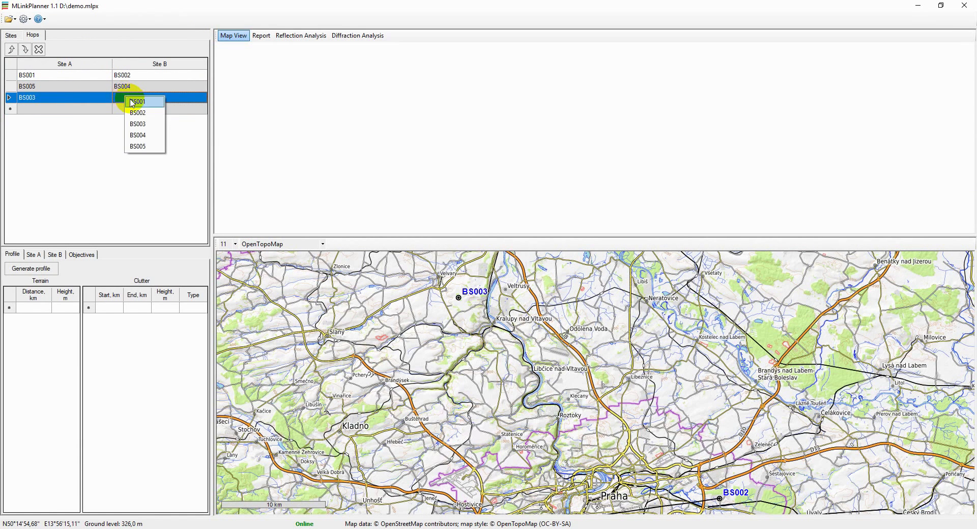
click(133, 101)
Pan the map and select the BS005–BS004, then BS001–BS002 hops to centre them
drag(533, 381, 519, 363)
click(153, 87)
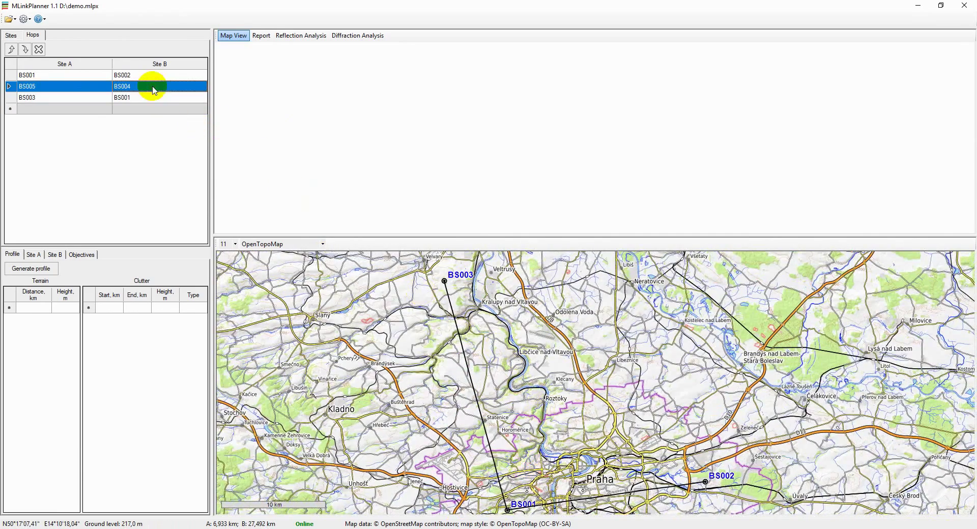
click(153, 75)
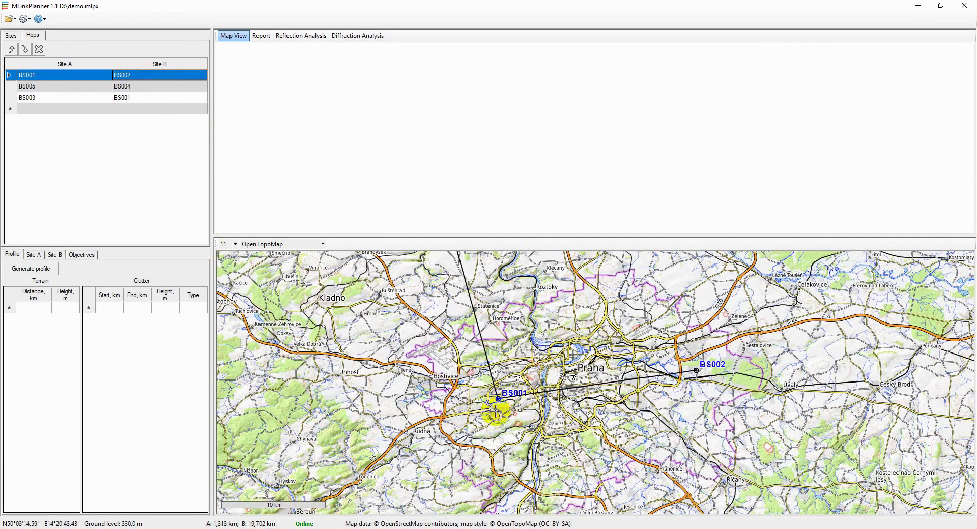
right_click(487, 427)
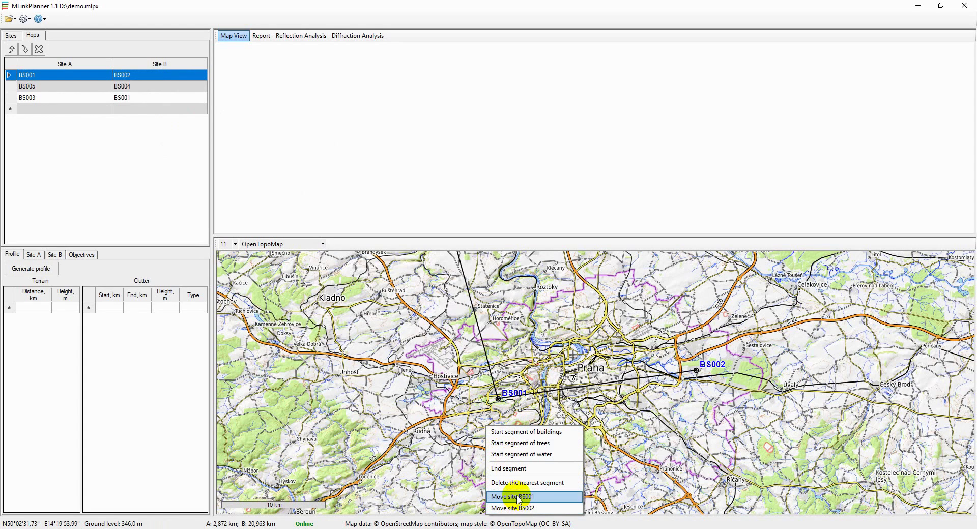
click(430, 408)
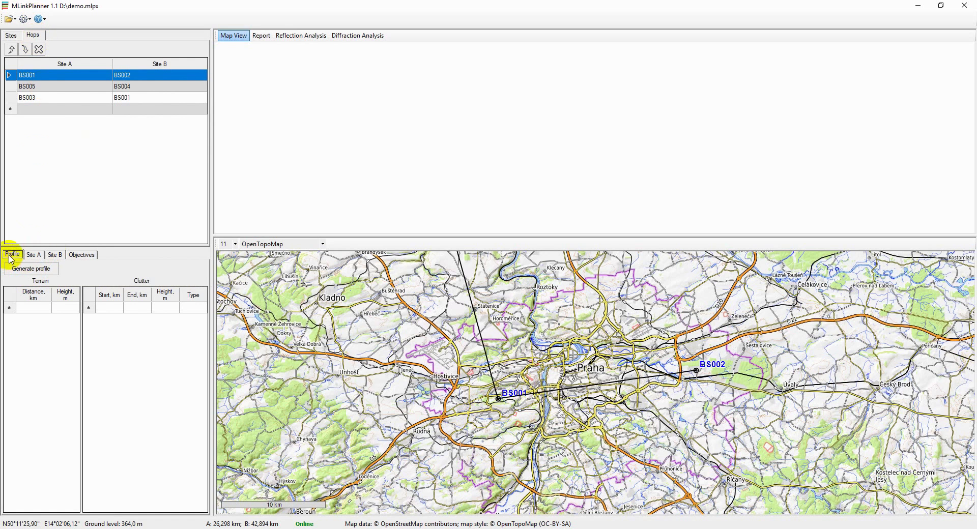
Generate the BS001–BS002 profile with 30 m building height and the tree height data set
click(36, 271)
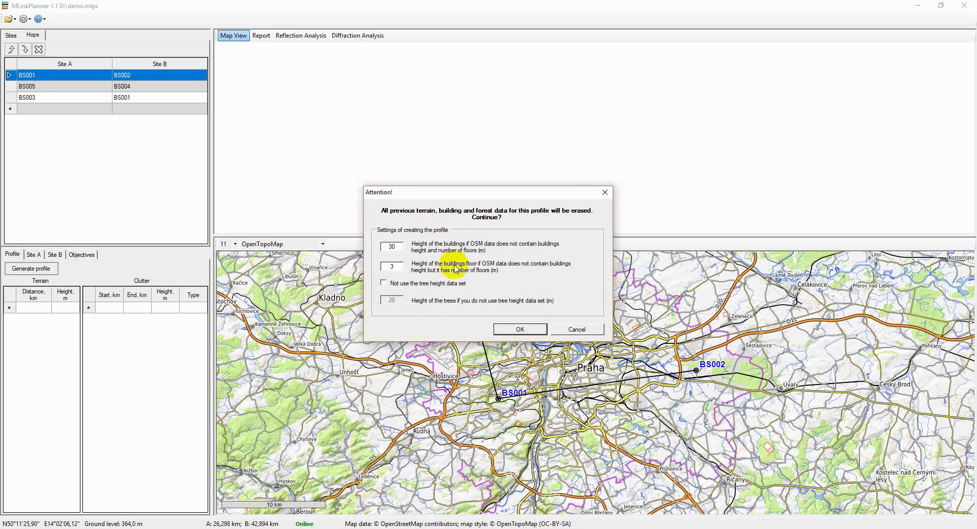
click(401, 266)
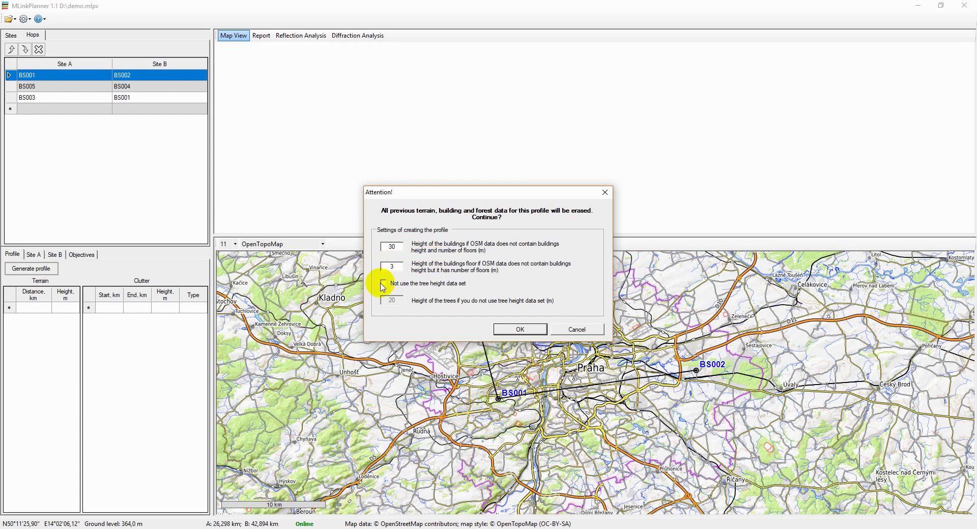
click(400, 246)
click(383, 284)
click(399, 302)
click(384, 284)
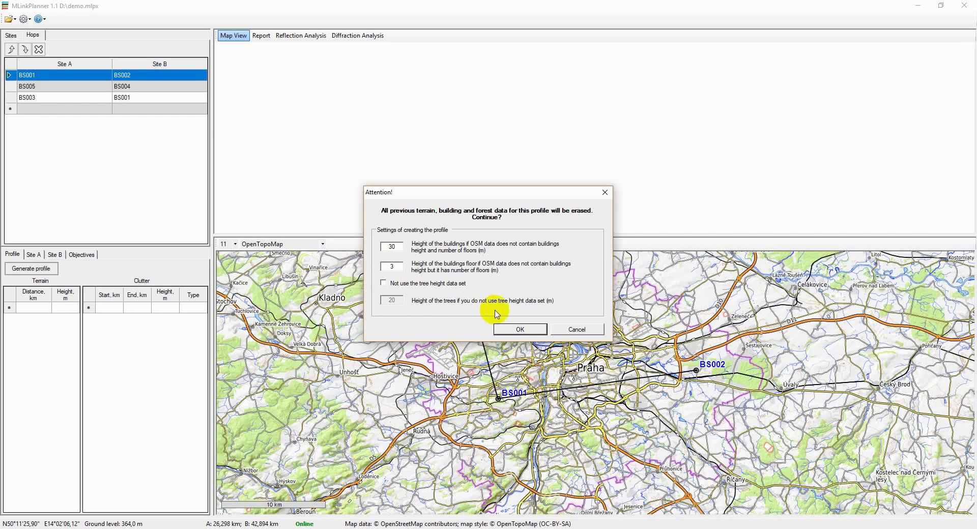
click(508, 329)
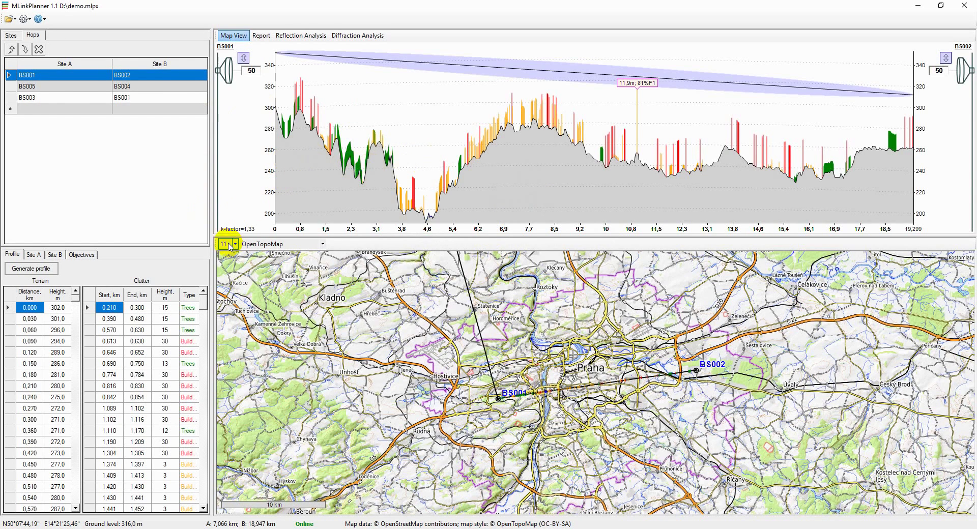
Generate the terrain profile for the BS005–BS004 hop
click(82, 86)
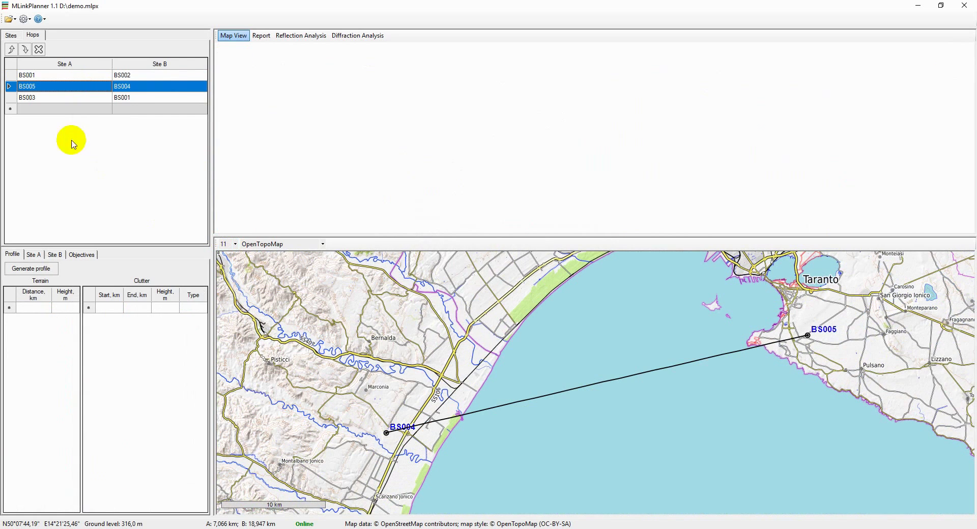
click(35, 268)
click(505, 332)
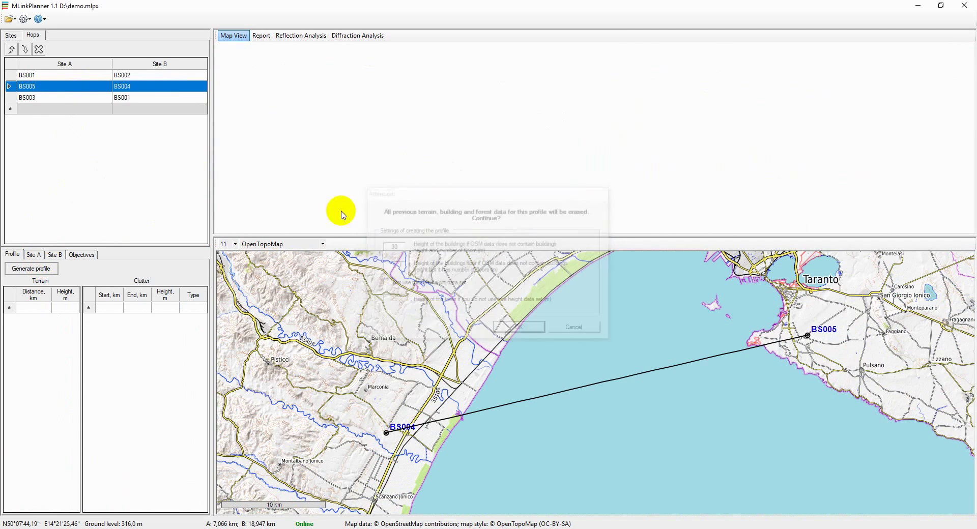
Back on BS001–BS002, inspect profile points near 9,6, 10,8, 9,2 and 6,1 km and zoom the map
click(122, 76)
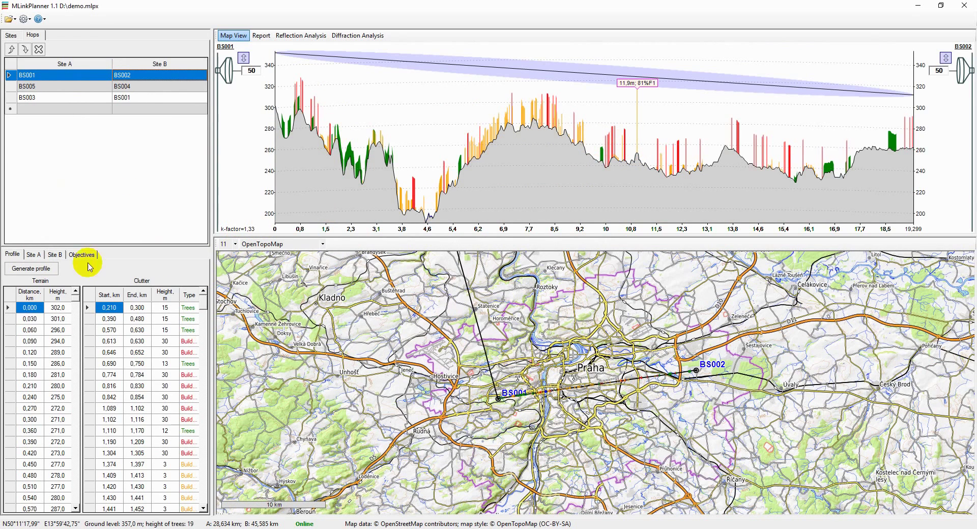
click(531, 166)
click(550, 165)
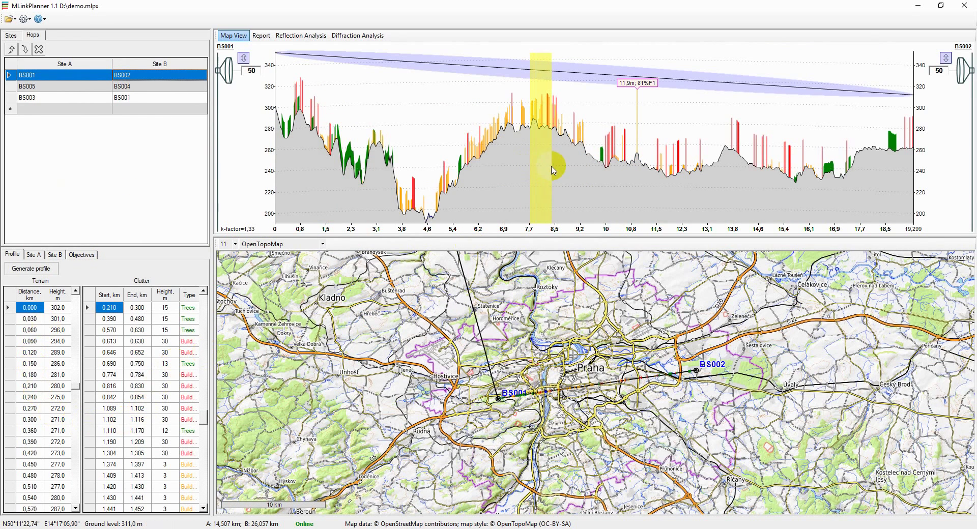
click(596, 180)
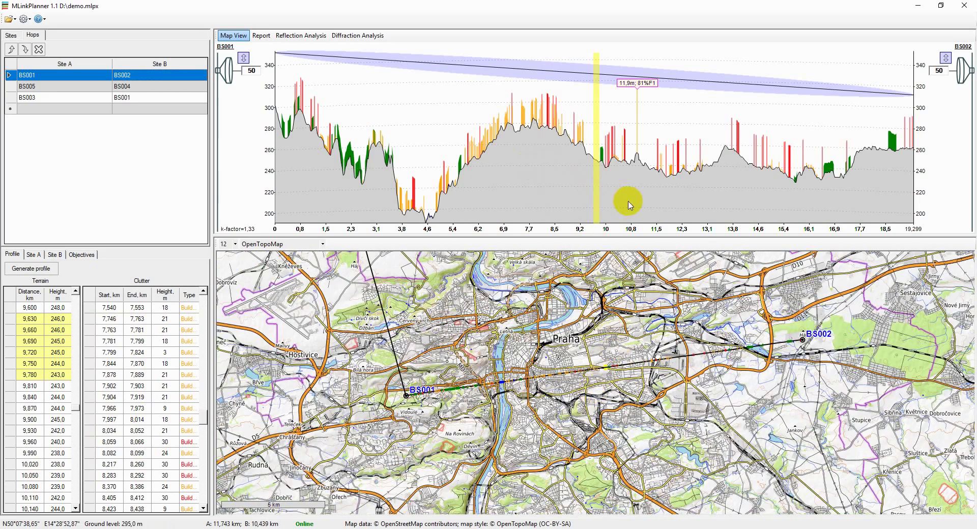
click(631, 201)
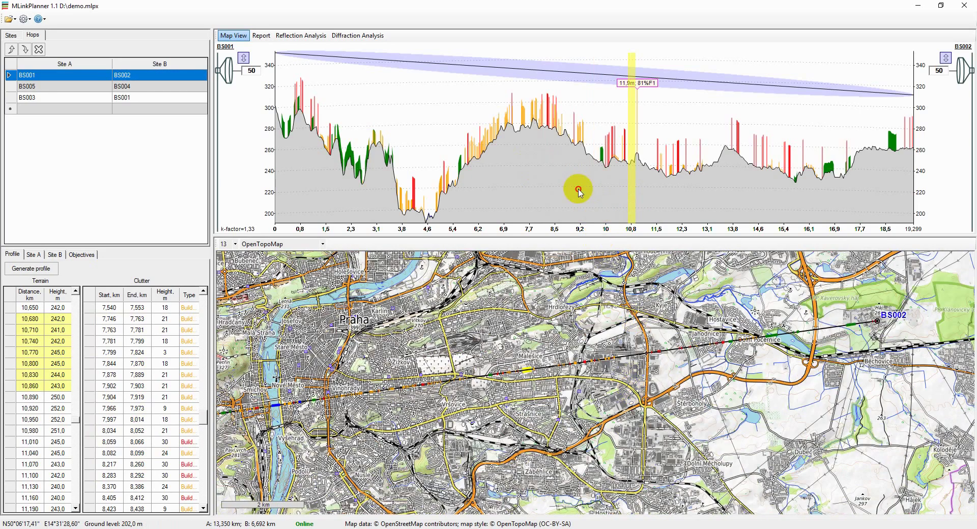
click(582, 187)
click(474, 194)
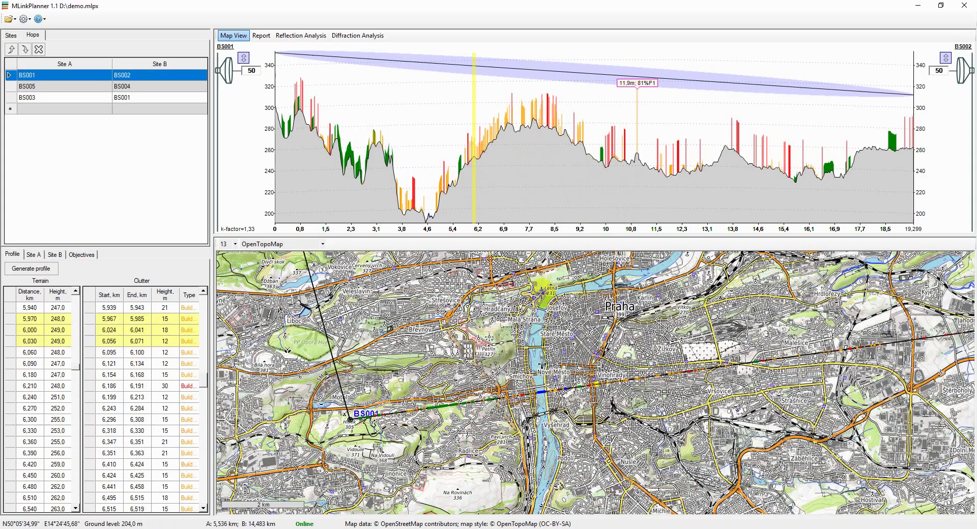
scroll(546, 399, up, 2)
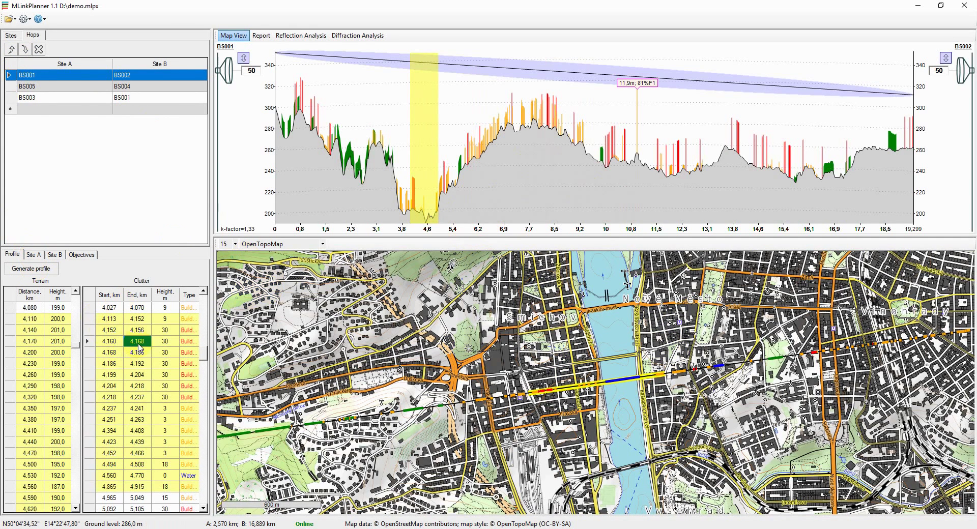
Set the clutter heights of rows 4,160–4,204 km to 15 m
click(168, 341)
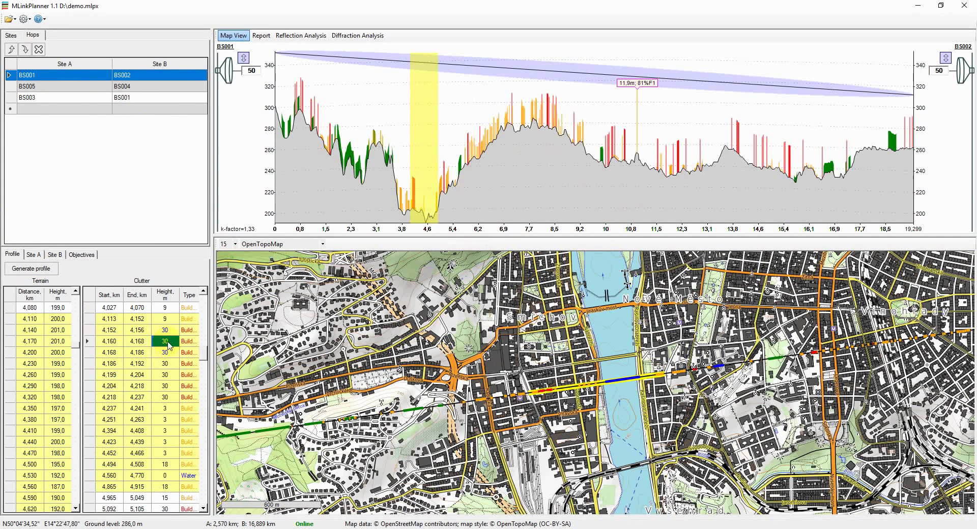
shift+click(168, 388)
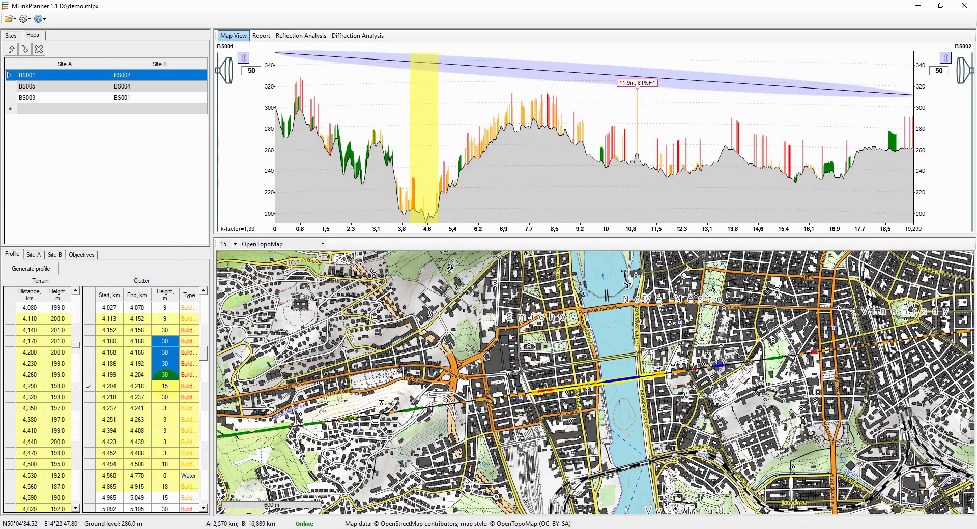
text(15)
key(Return)
click(166, 397)
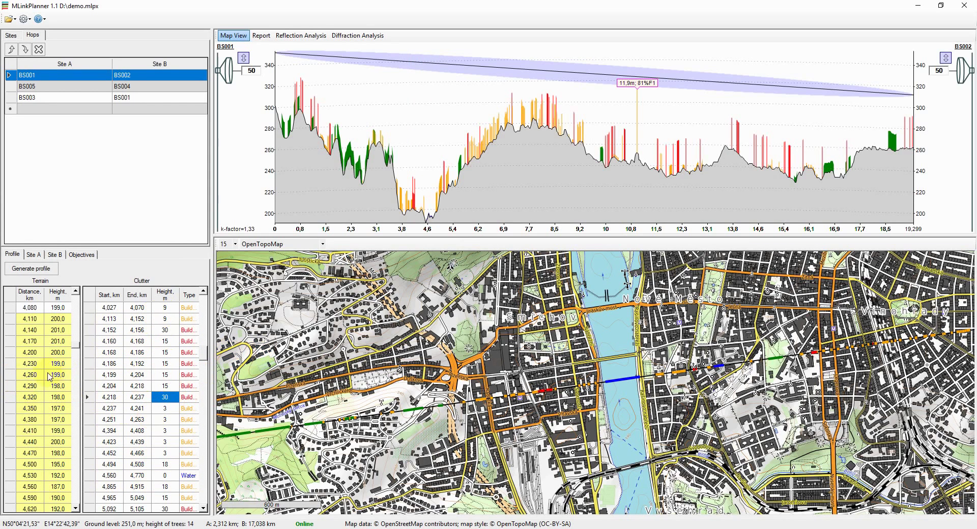
Set the terrain heights of rows 4,230–4,320 km to 200 m
drag(58, 364, 56, 398)
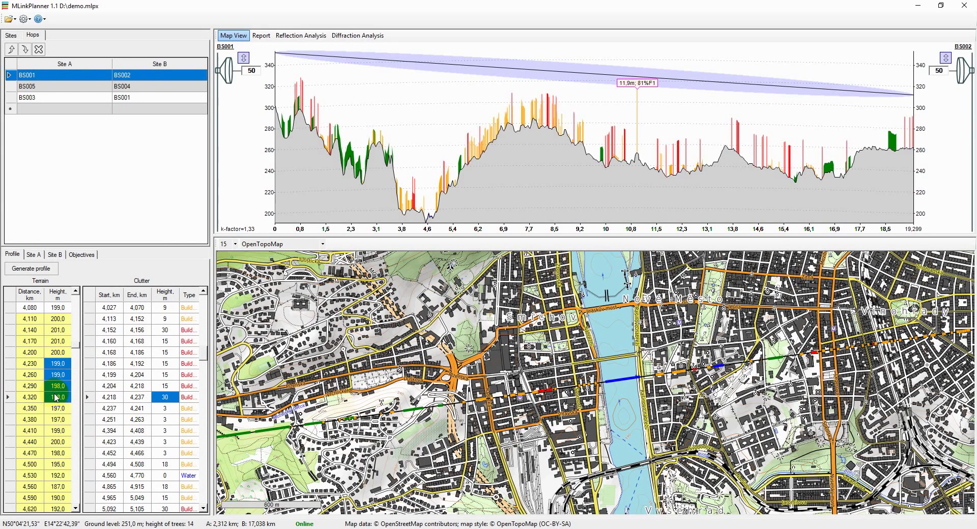
text(200)
key(Return)
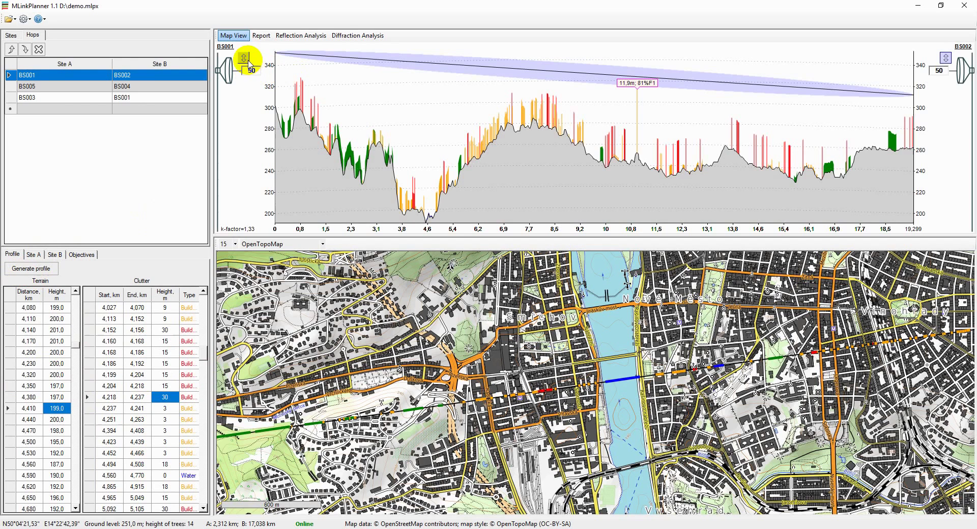
Review Site A's antenna height options, keeping Temperate climate, obstruction type and clearance criteria unchanged
click(245, 58)
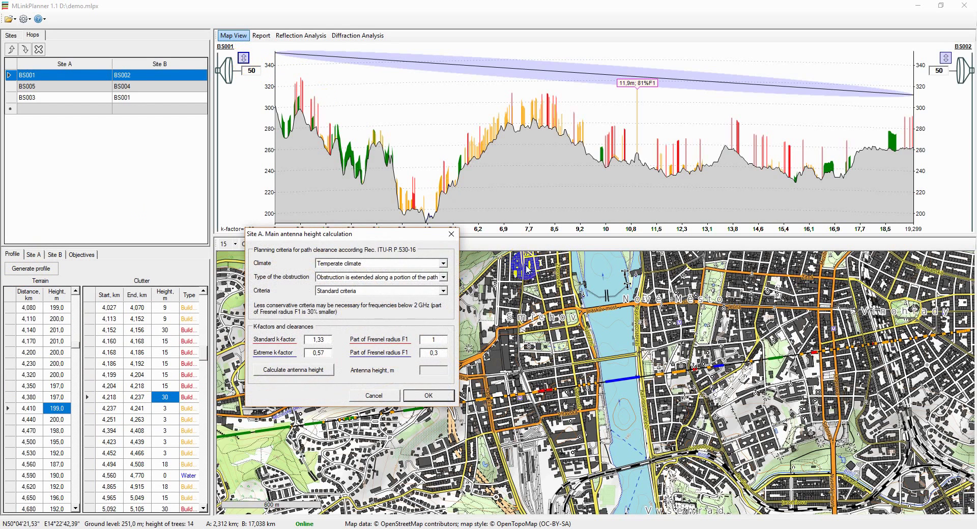
click(387, 264)
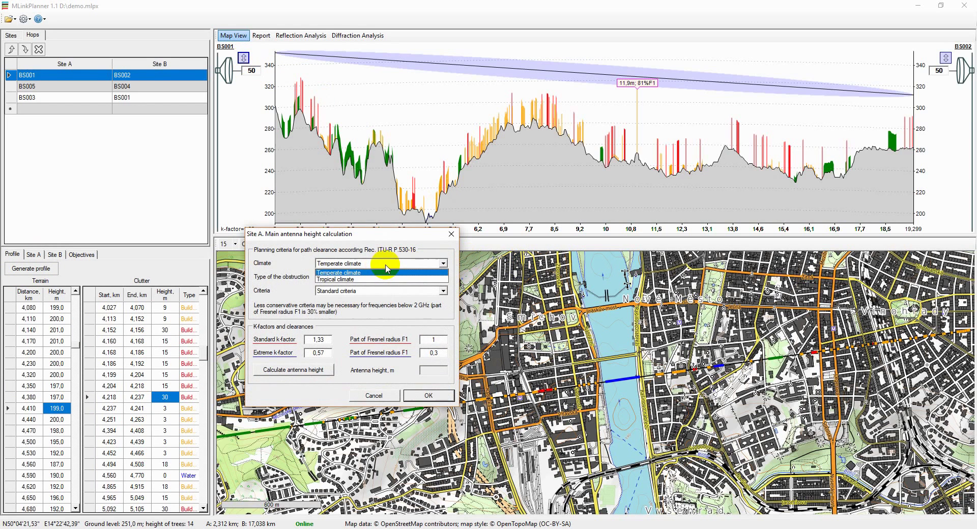
click(387, 268)
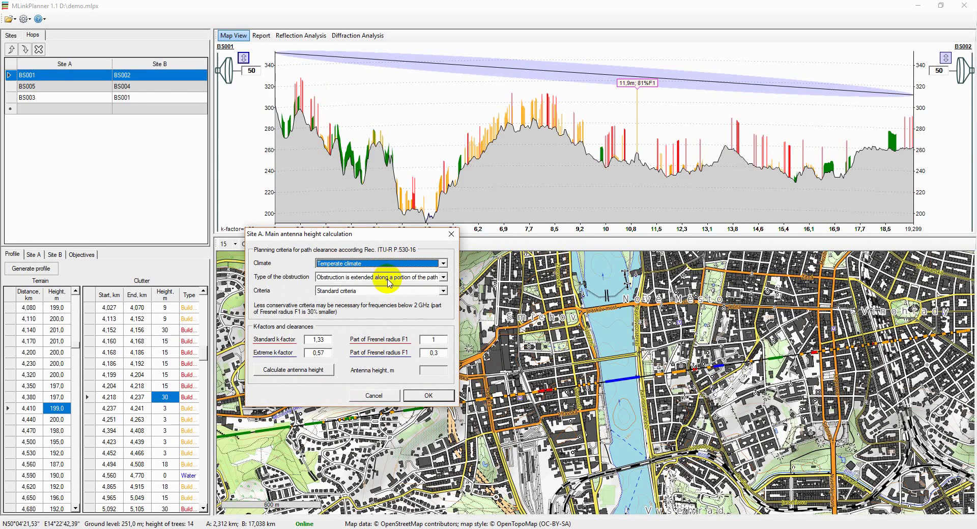
click(388, 277)
click(387, 281)
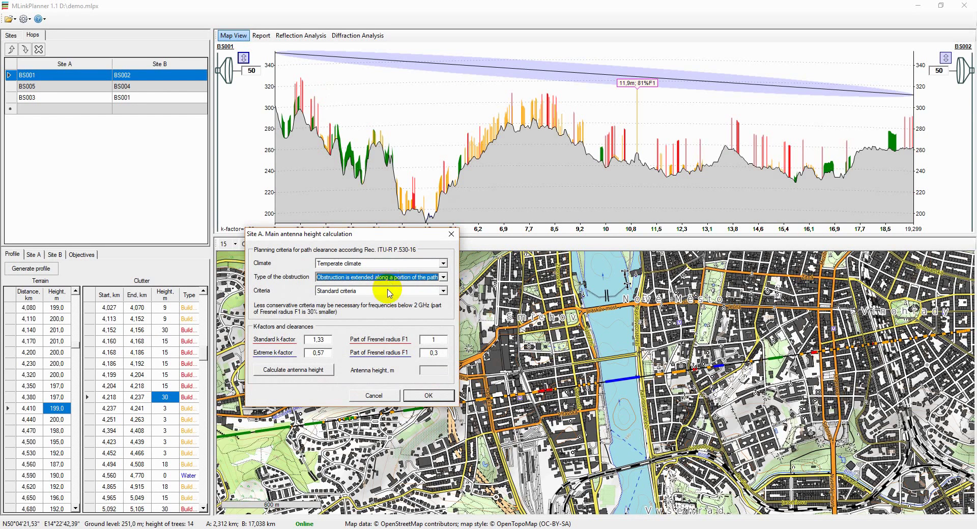
click(388, 291)
click(389, 293)
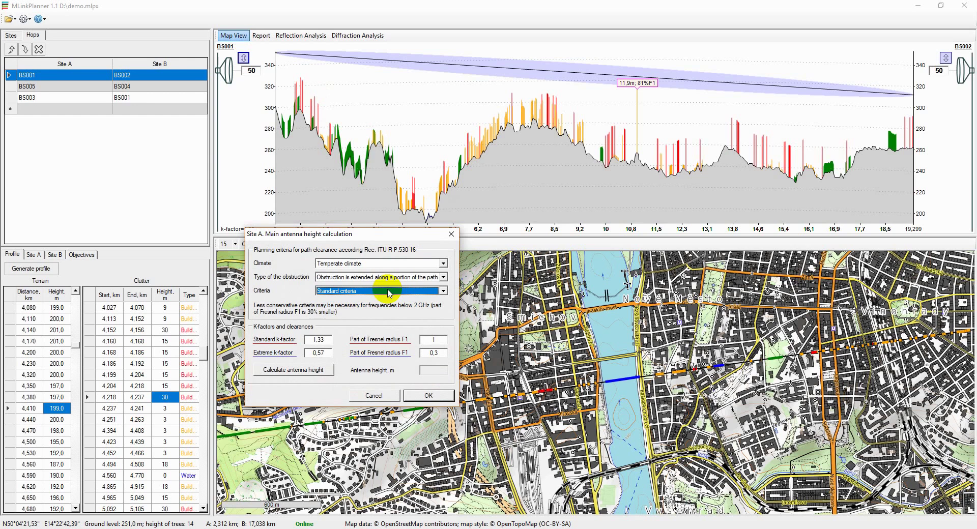
drag(311, 235, 370, 258)
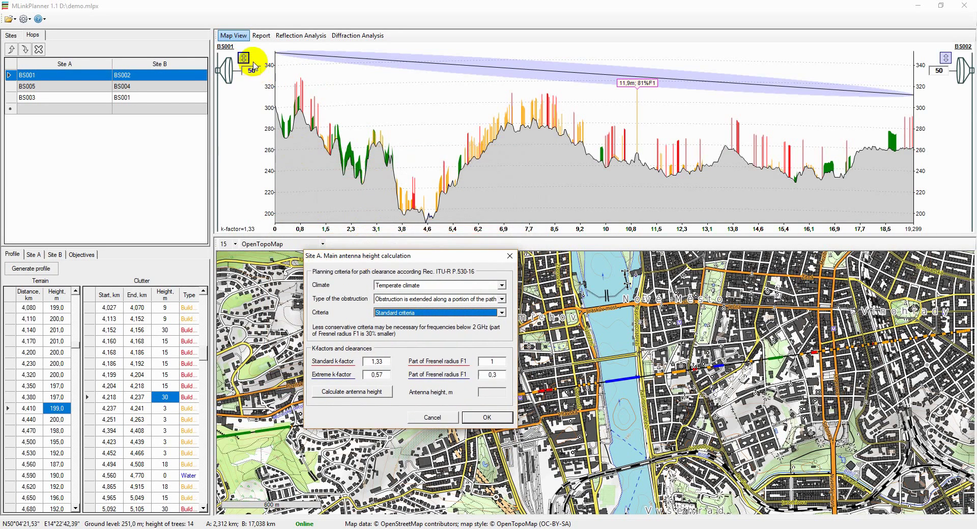
click(510, 256)
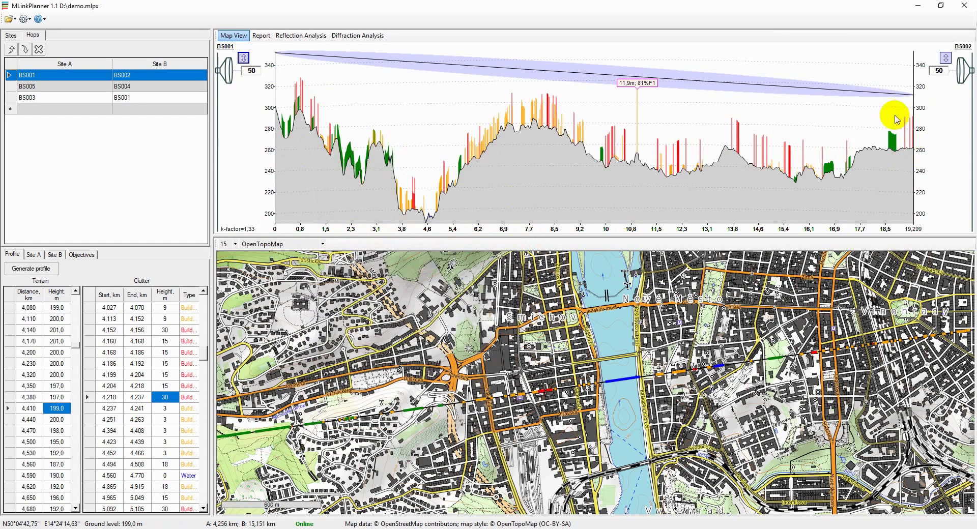
Calculate Site A's antenna height and apply the resulting 56,6 m
click(244, 57)
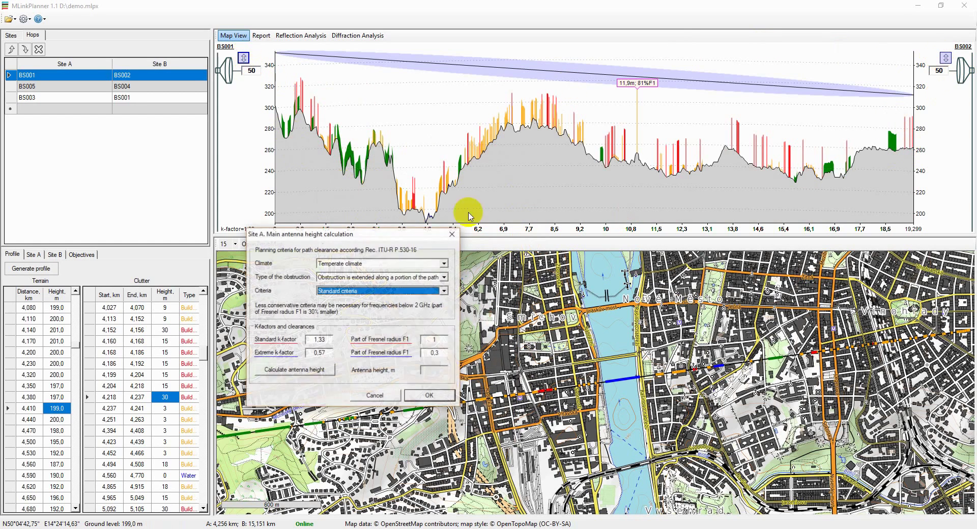
drag(341, 225, 428, 259)
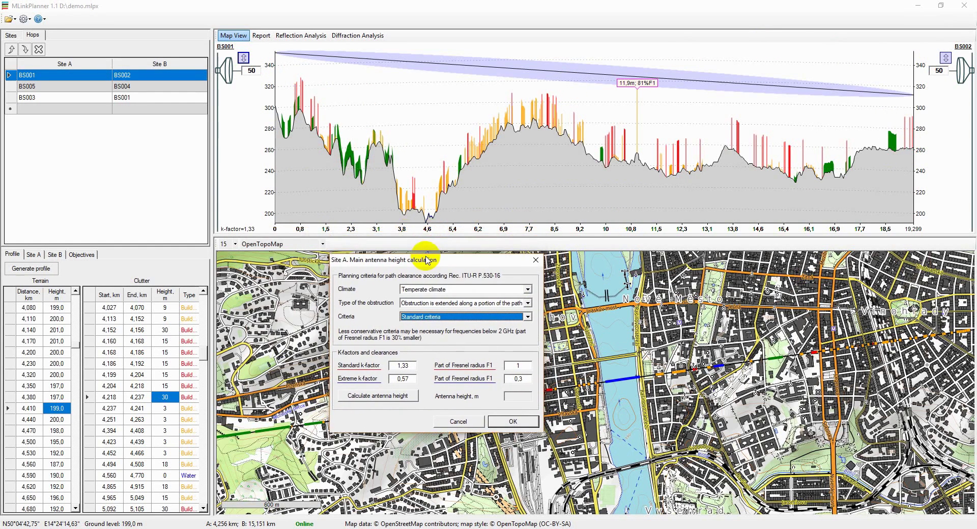
click(448, 289)
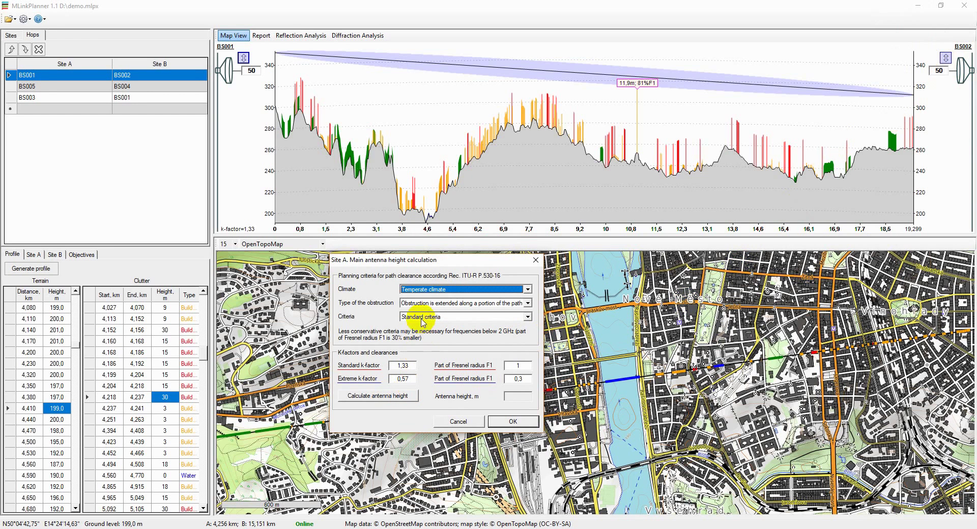
click(388, 398)
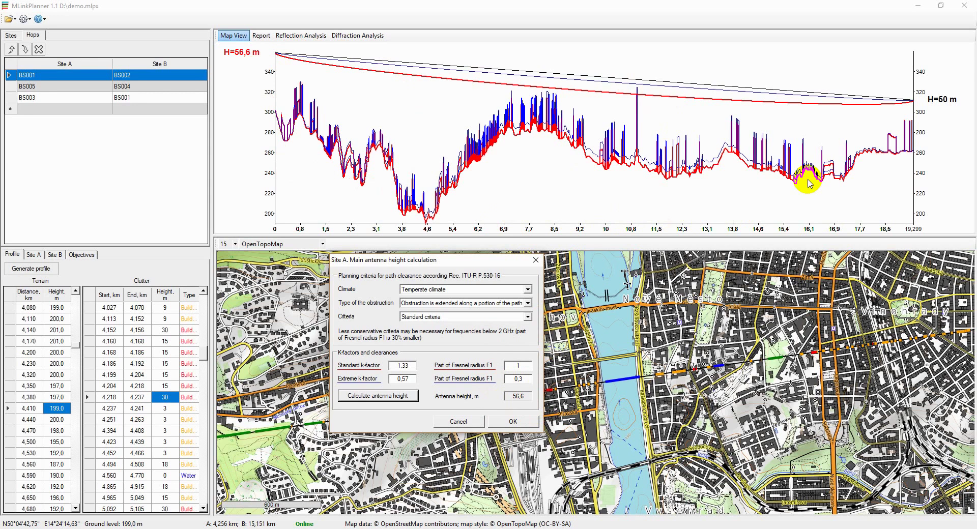
click(514, 422)
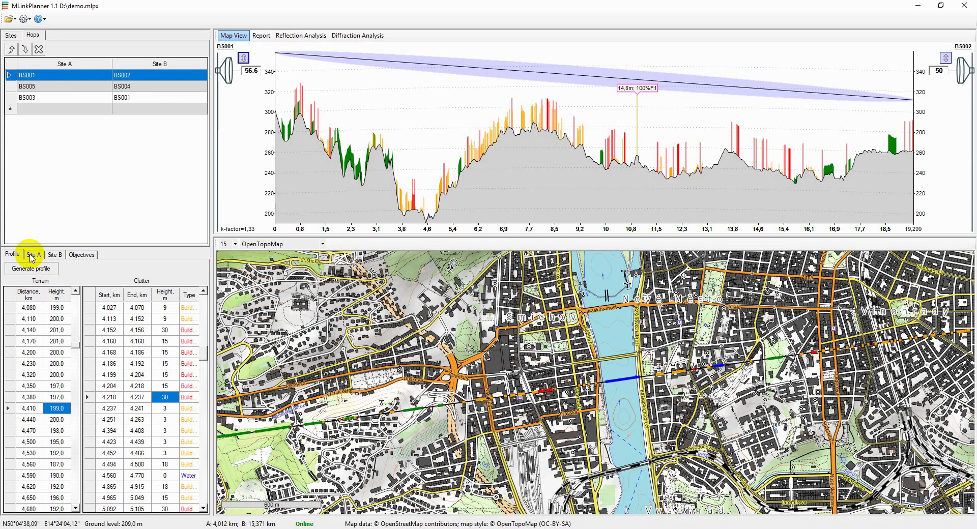
Compare the Site A and Site B radio and antenna properties
click(31, 257)
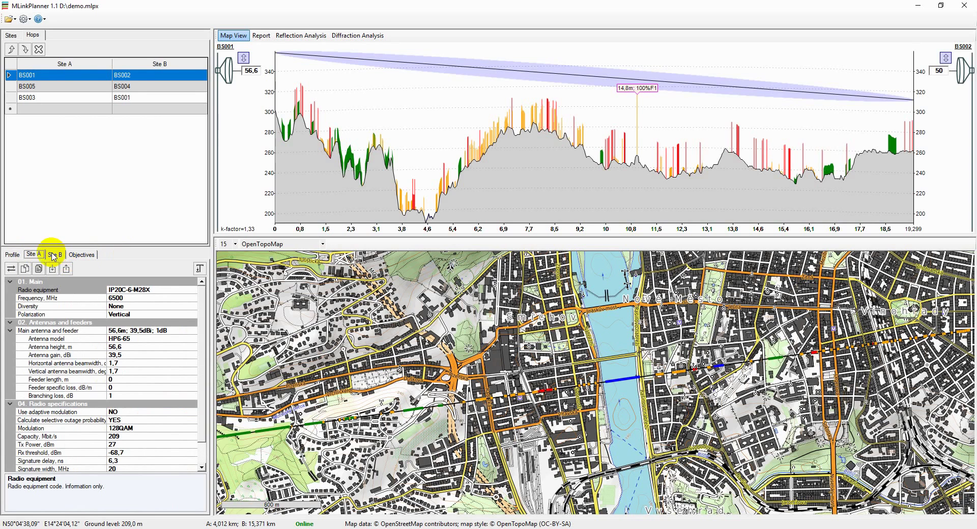
click(53, 256)
click(31, 255)
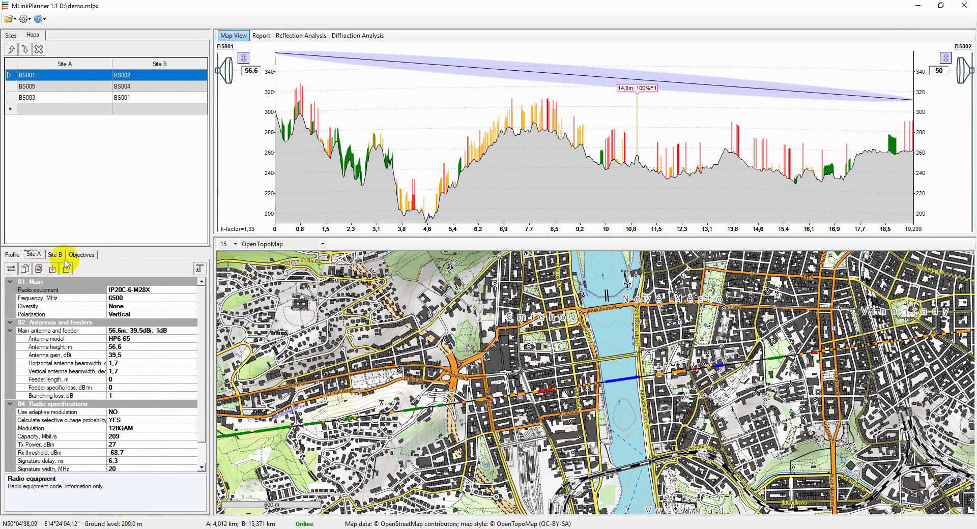
click(55, 255)
click(38, 256)
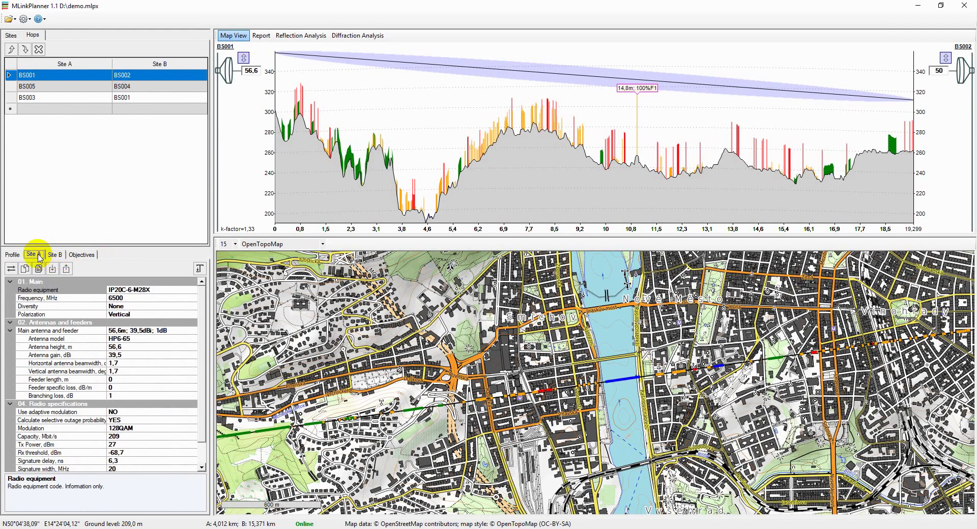
Set Site A's diversity to SD (space diversity), then begin editing Site B's diversity
click(163, 306)
click(194, 307)
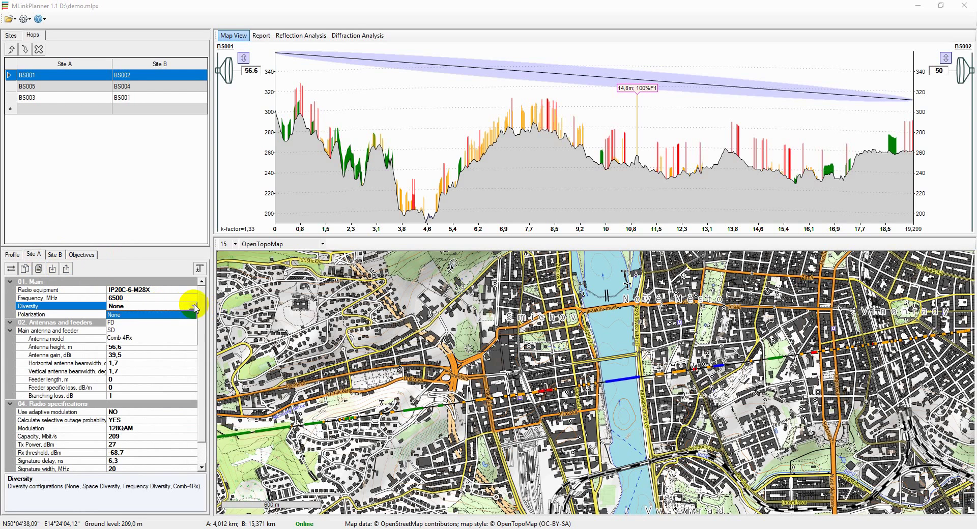
click(115, 329)
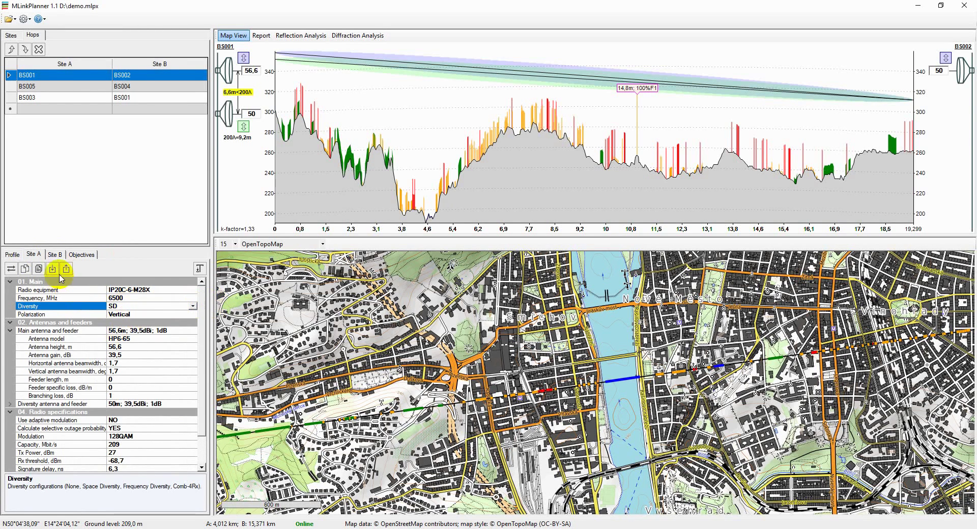
click(54, 254)
click(159, 306)
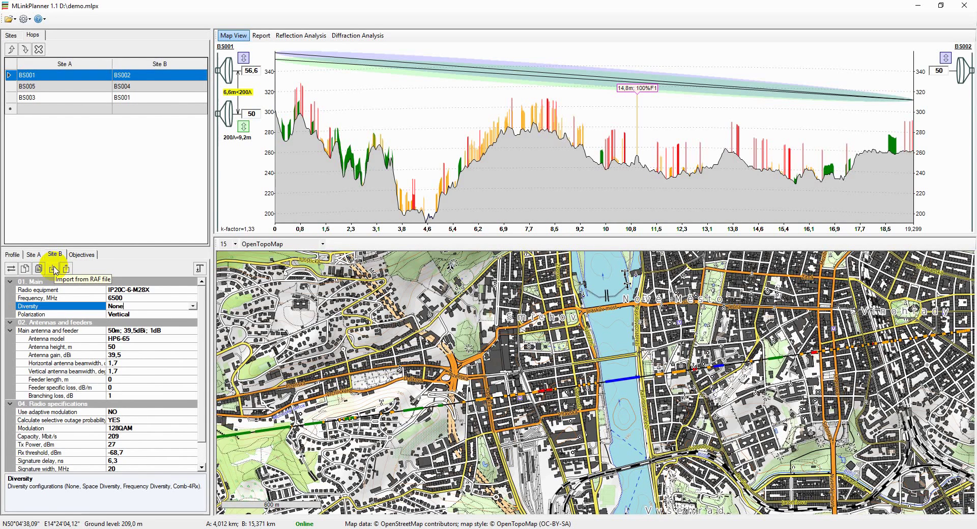
Set Site B's Diversity to SD (space diversity)
click(193, 307)
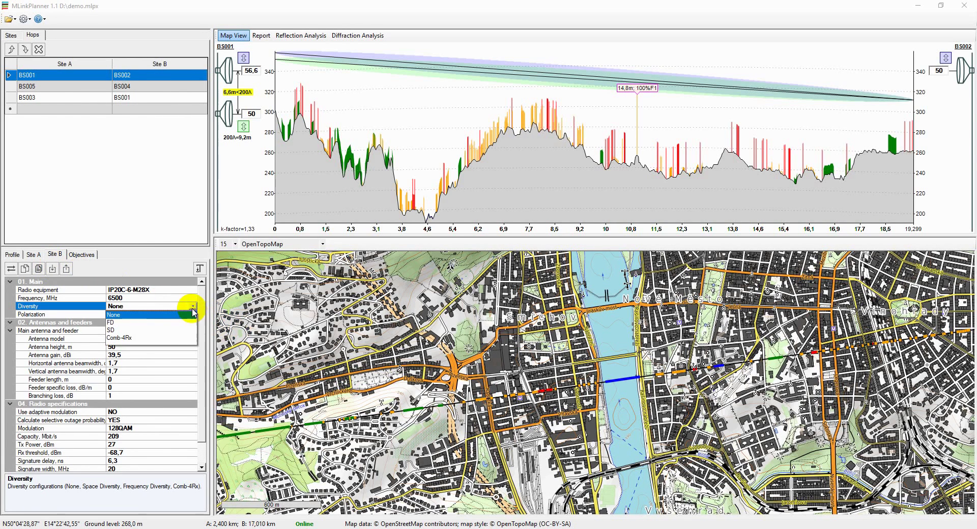
click(122, 330)
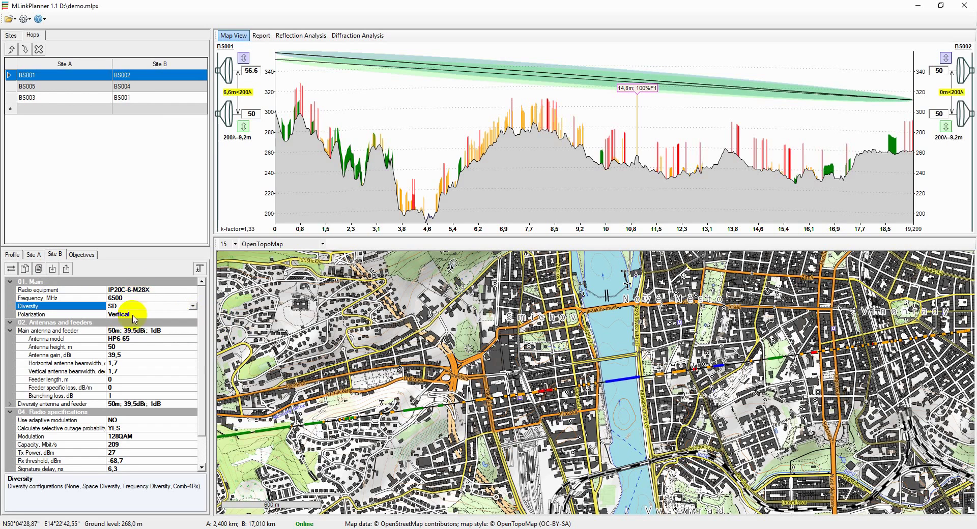
click(193, 306)
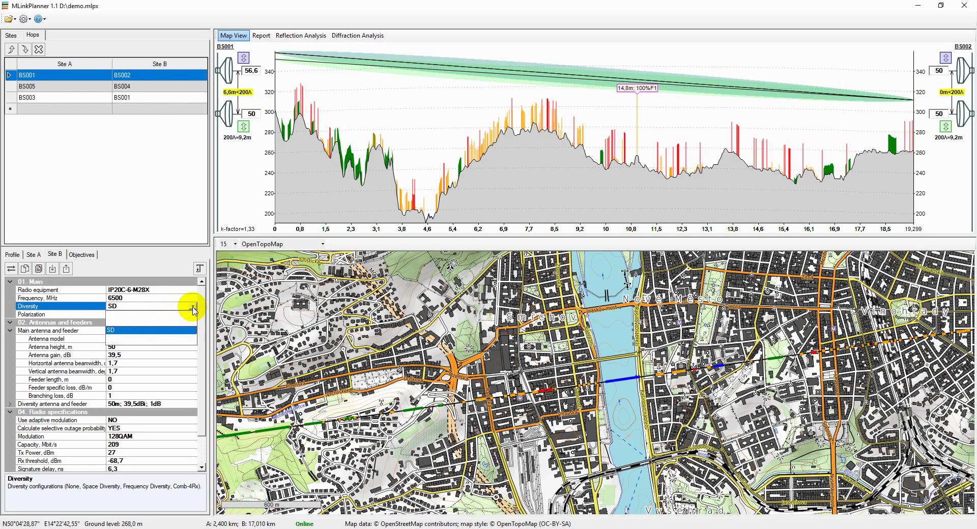
click(193, 306)
Switch Use adaptive modulation to YES, view the modulation table, then set it back to NO
scroll(193, 402, down, 2)
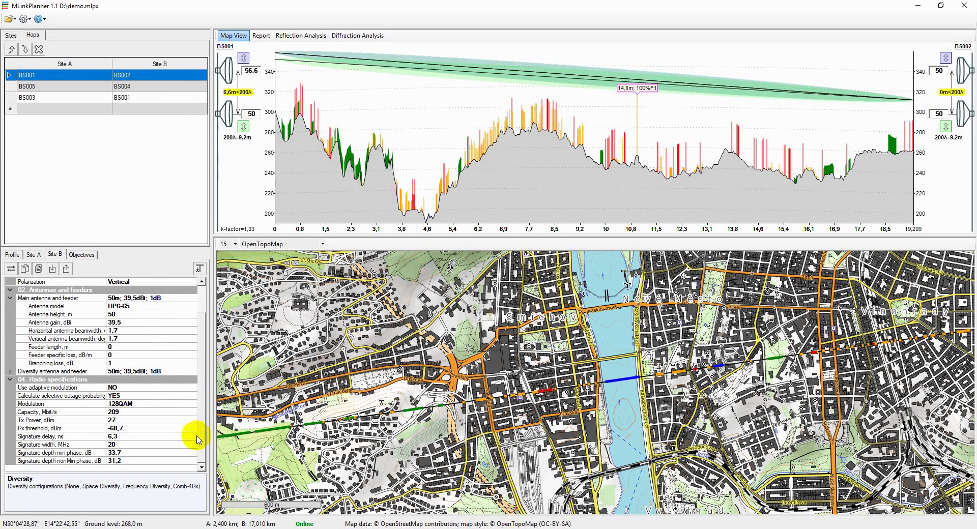
click(184, 387)
click(194, 389)
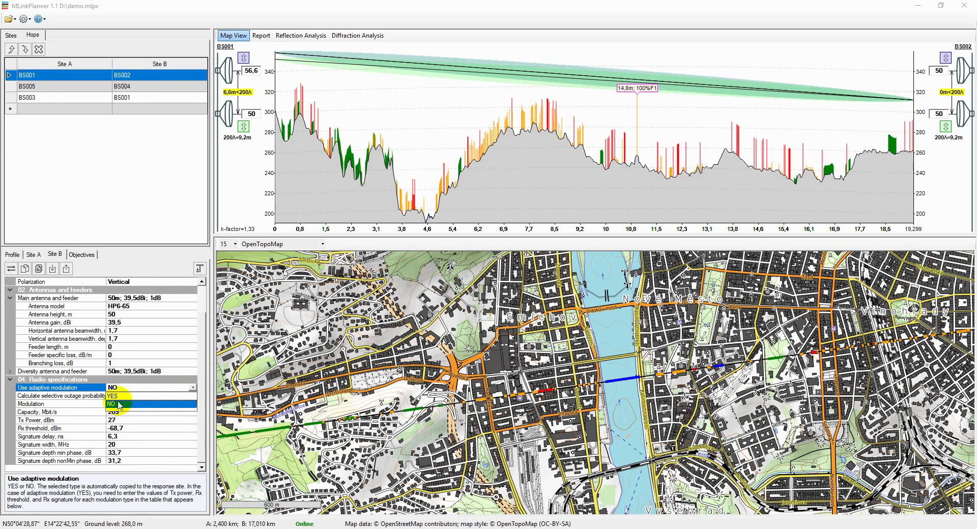
click(117, 399)
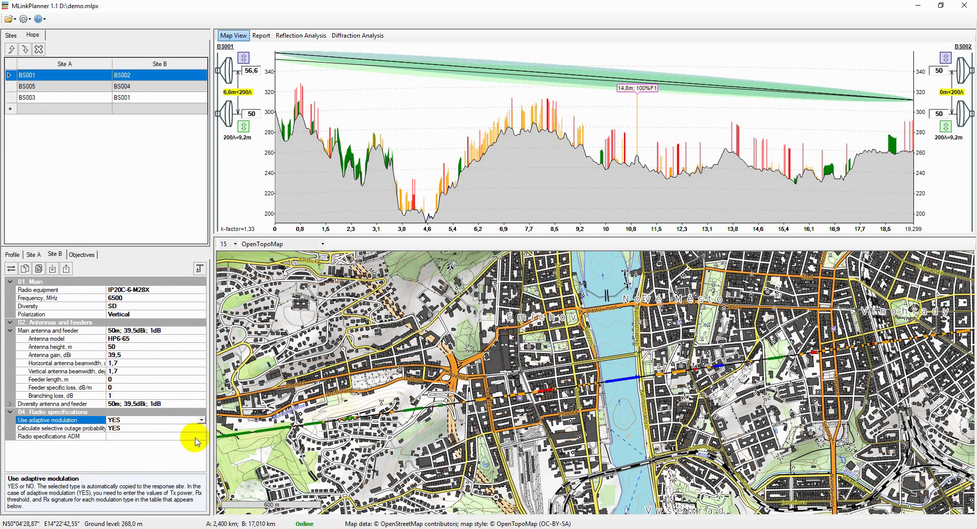
click(200, 437)
click(199, 437)
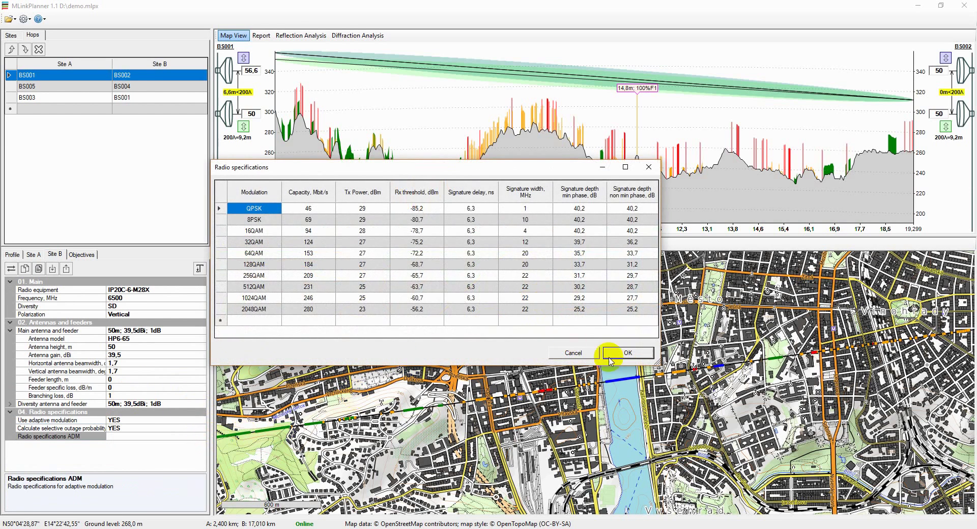
click(572, 352)
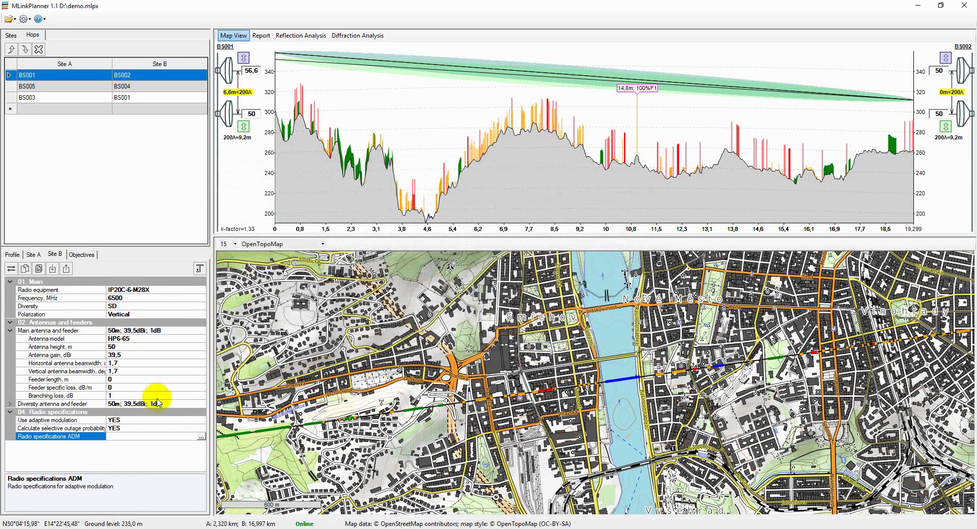
click(163, 420)
click(202, 421)
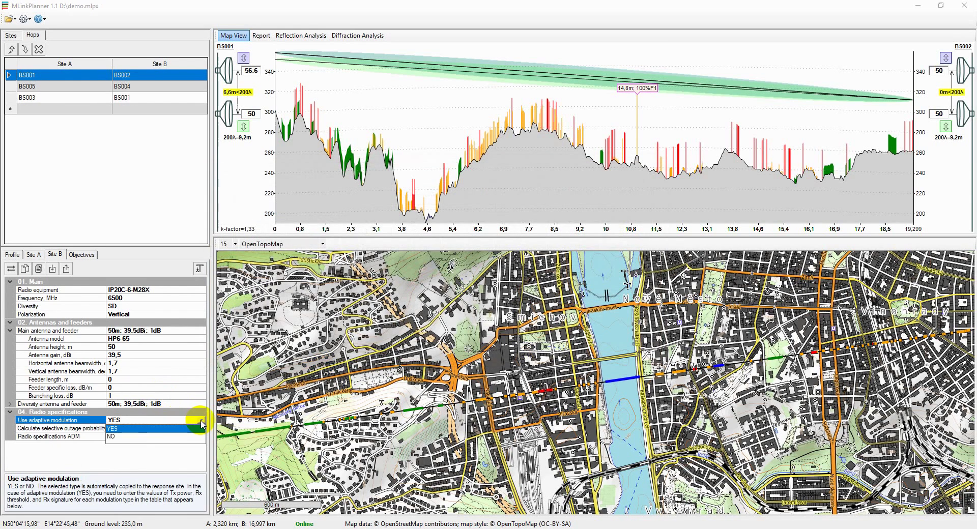
click(122, 437)
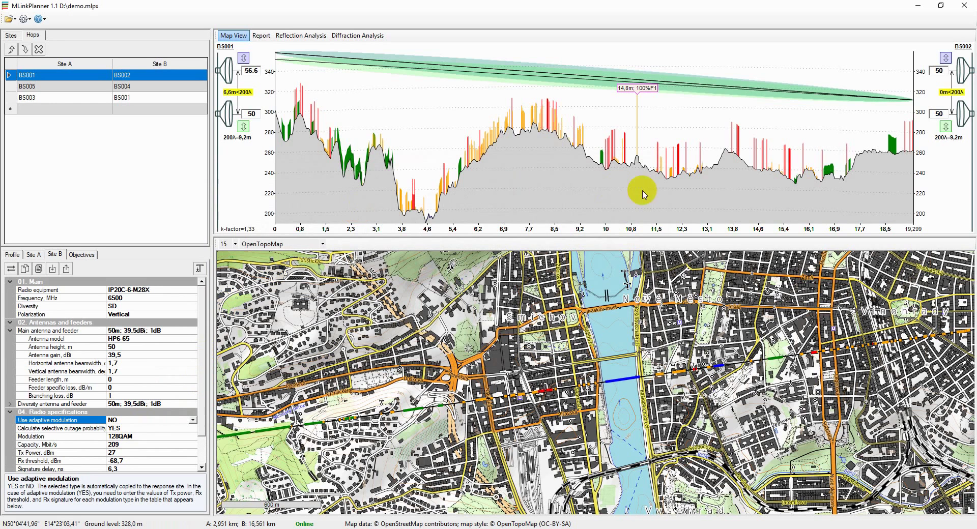
Raise the BS002 main antenna height from 50 m to 60 m
double_click(940, 71)
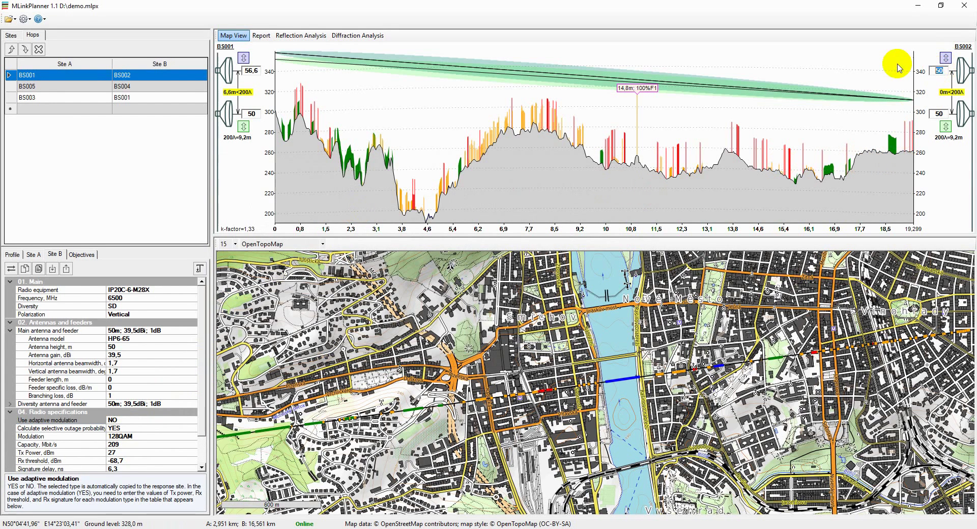
text(60)
key(Return)
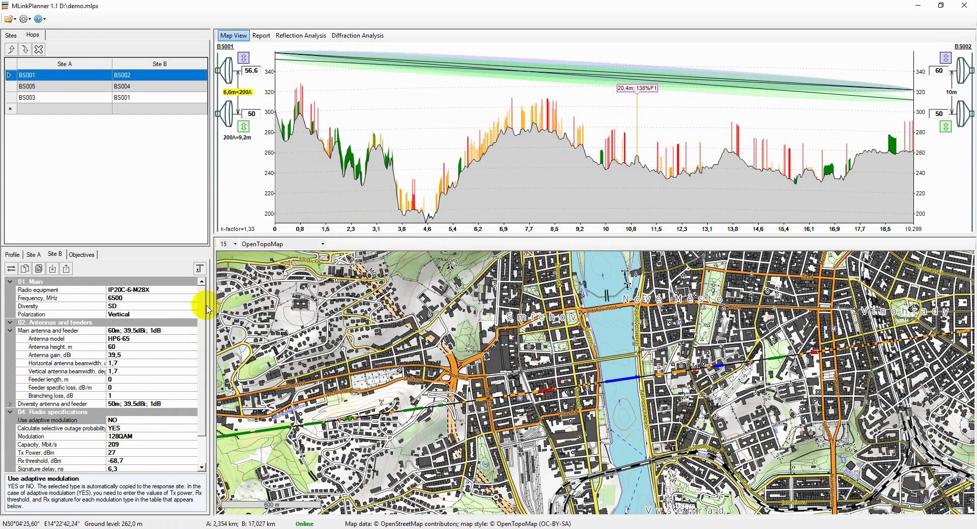
click(133, 363)
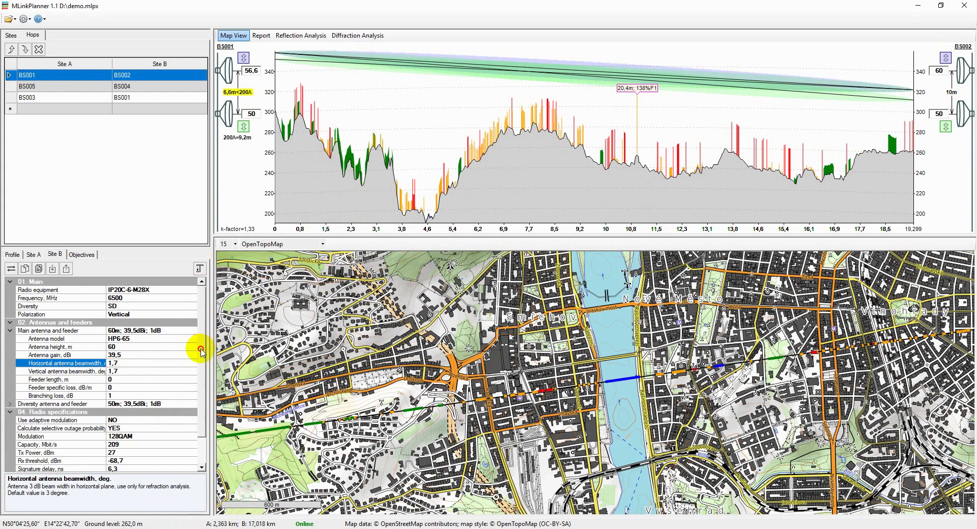
scroll(201, 350, down, 2)
Enable error performance and availability objectives, keeping portion type Access (National), then return to Site A
click(84, 256)
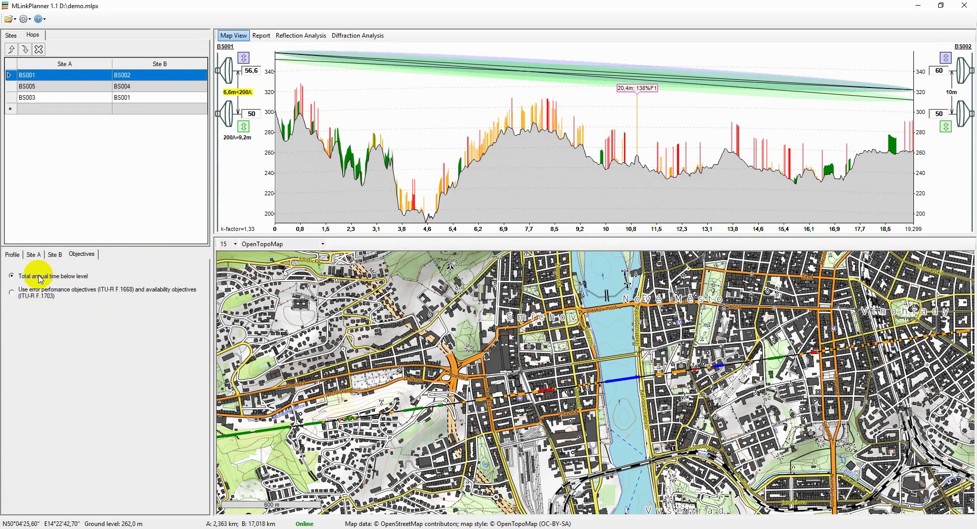
click(13, 293)
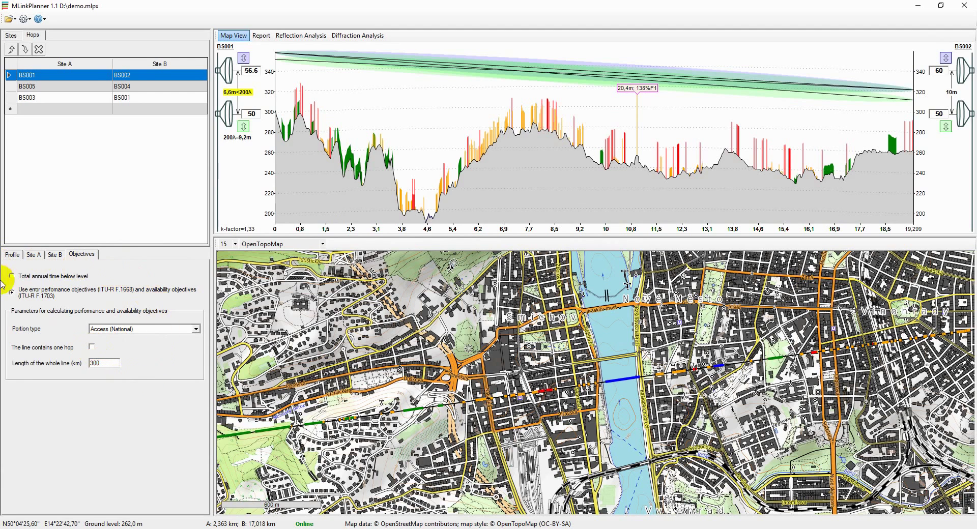
click(196, 330)
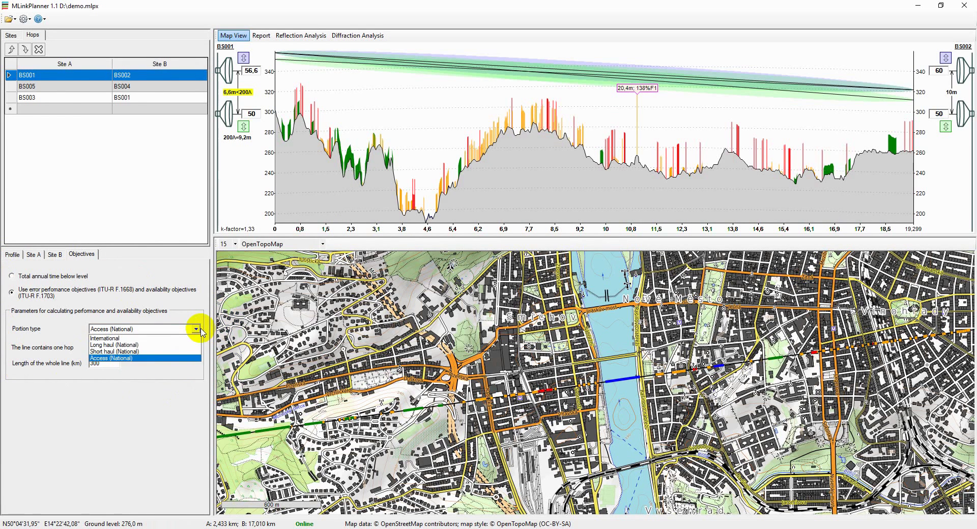
click(196, 330)
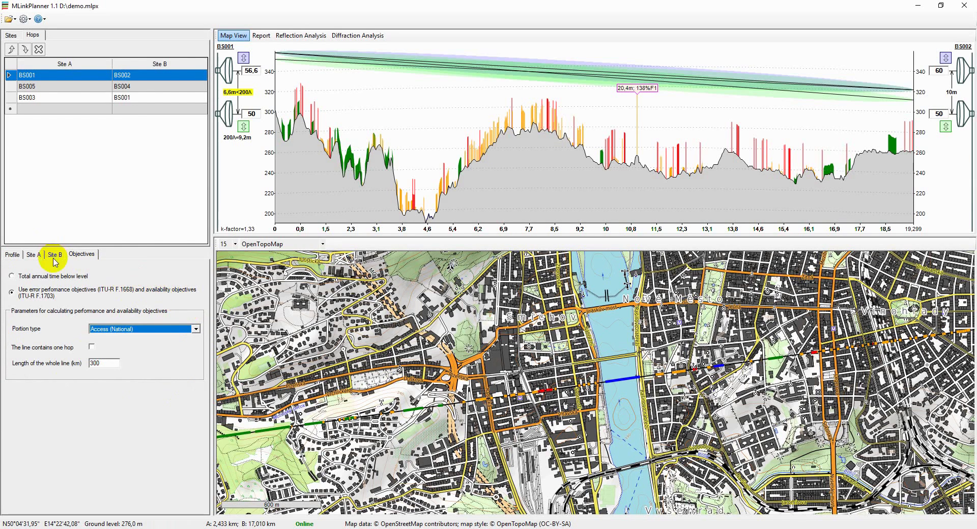
click(33, 255)
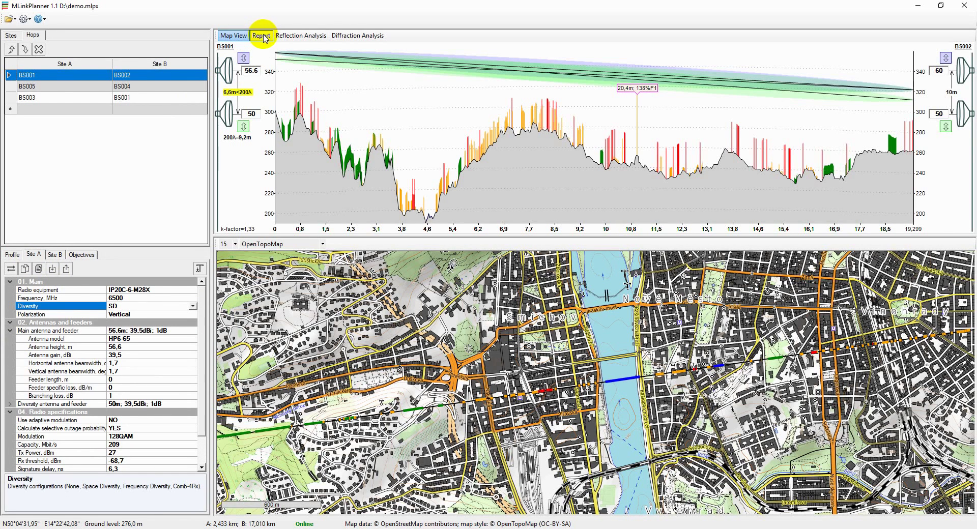
Open the BS001–BS002 hop's Short Report and scroll through it
click(263, 36)
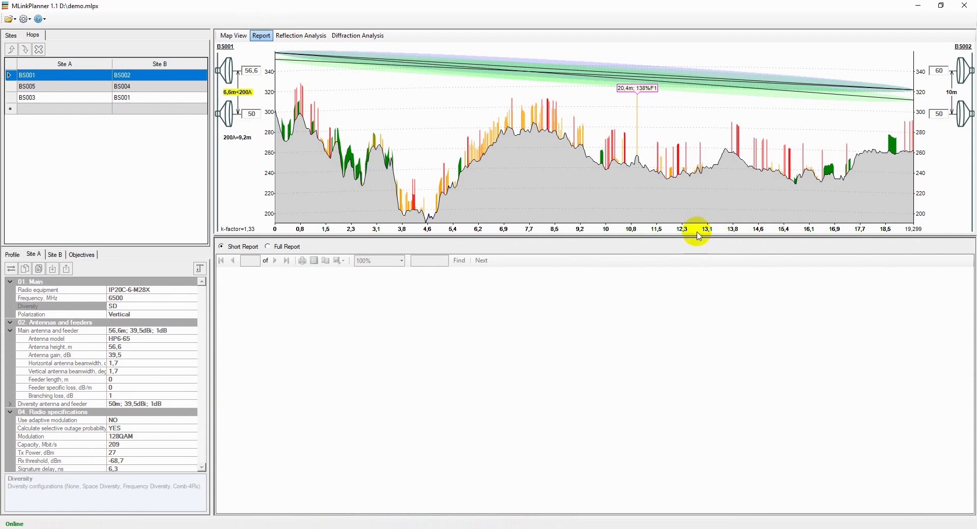
scroll(566, 327, down, 1)
scroll(567, 327, down, 5)
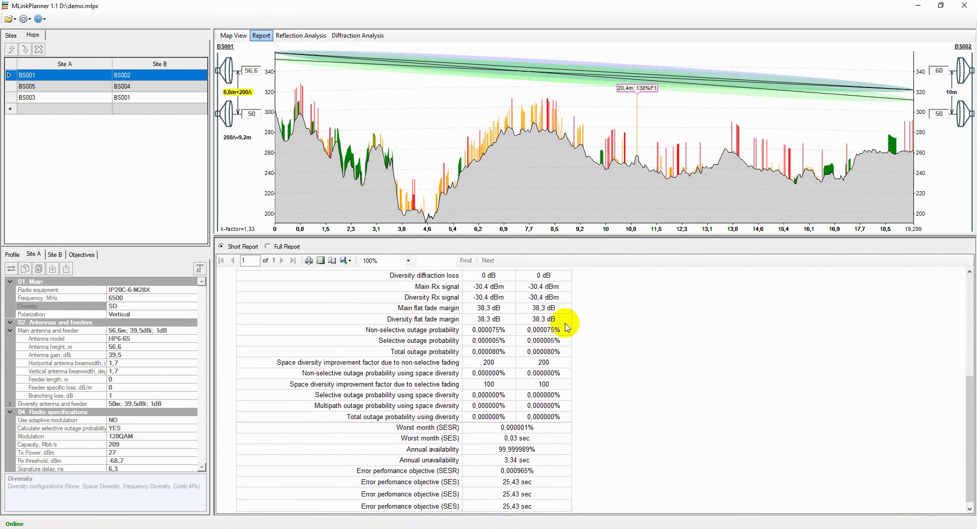
scroll(566, 327, up, 6)
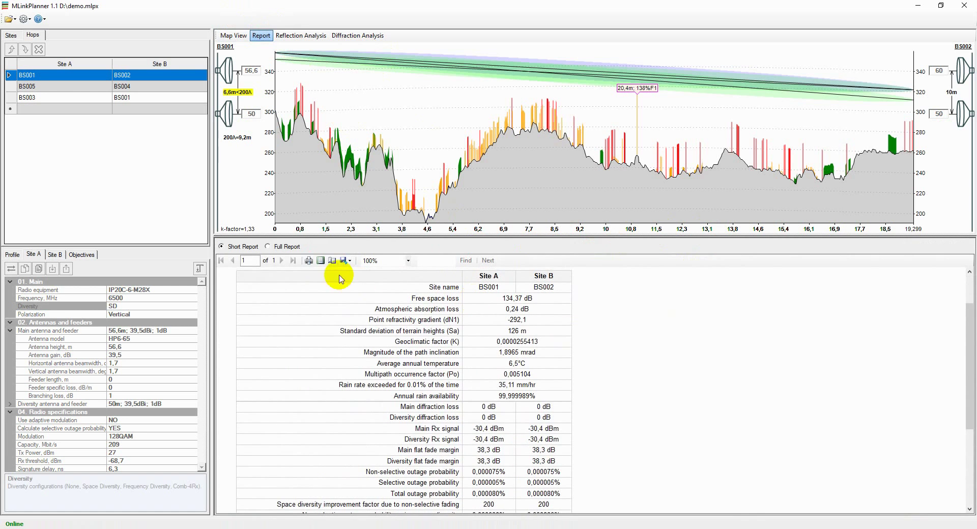
Scroll through the Full Report, then switch back to the Short Report
click(268, 247)
scroll(571, 306, down, 8)
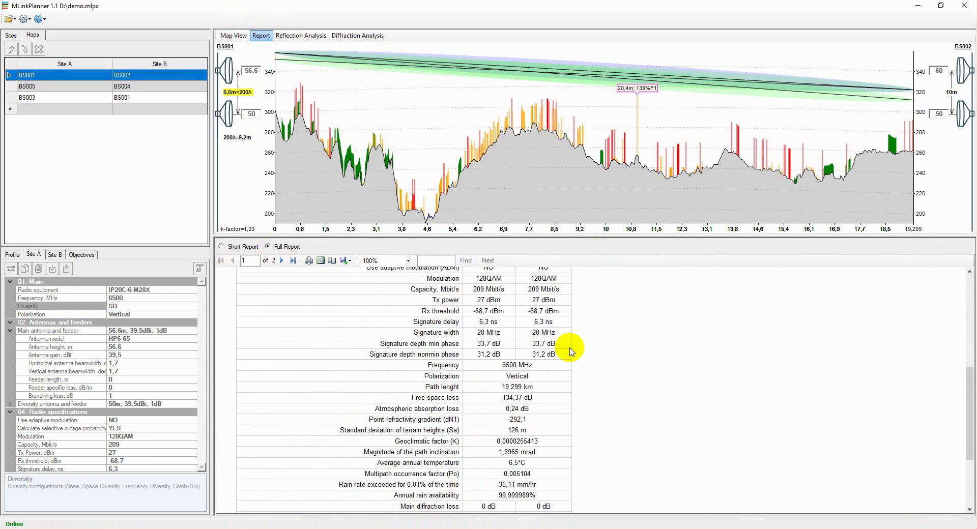
scroll(568, 286, down, 6)
scroll(510, 306, up, 6)
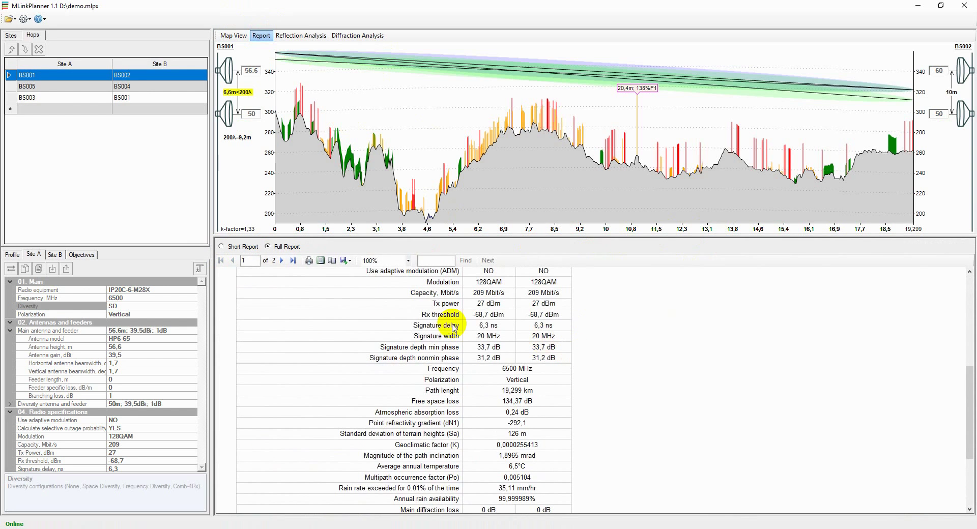
click(222, 247)
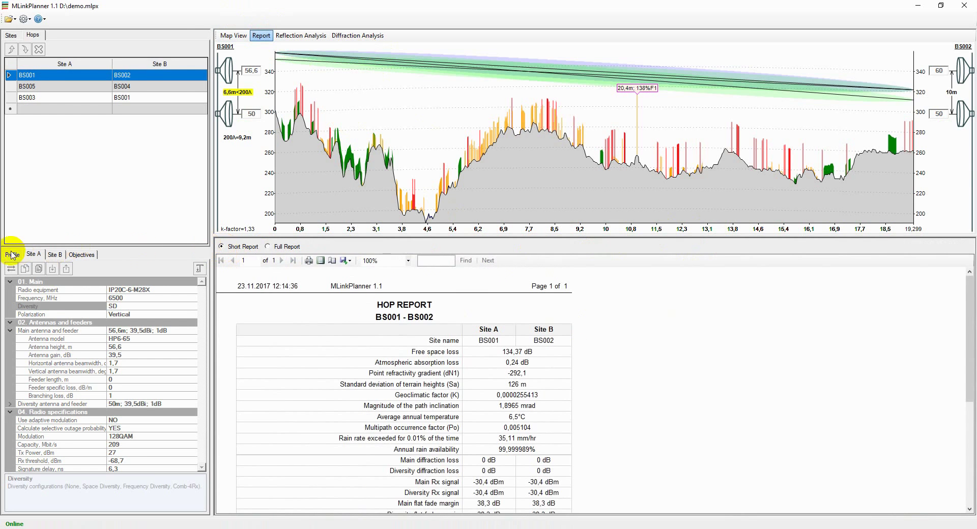
Set Use adaptive modulation to YES in the hop's Site B parameters
click(232, 37)
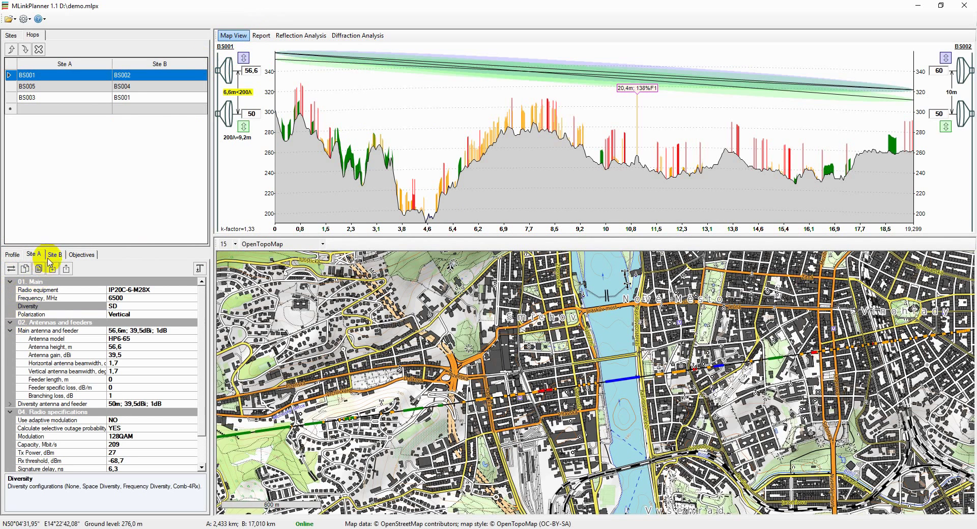
click(52, 256)
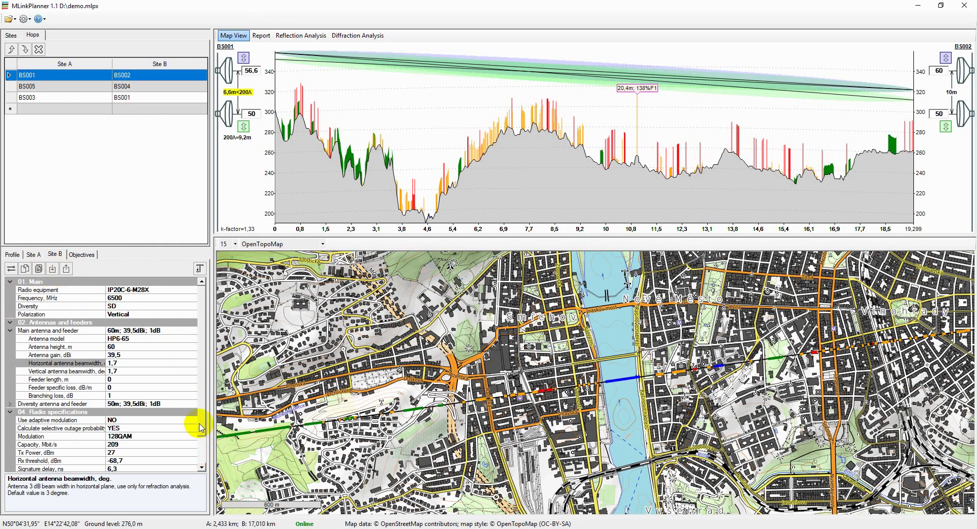
scroll(197, 438, down, 2)
click(136, 461)
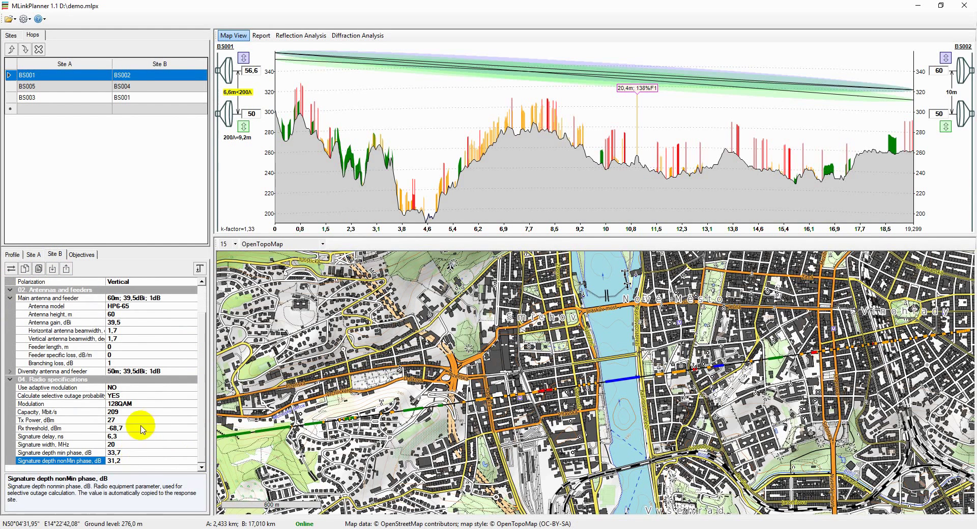
click(143, 388)
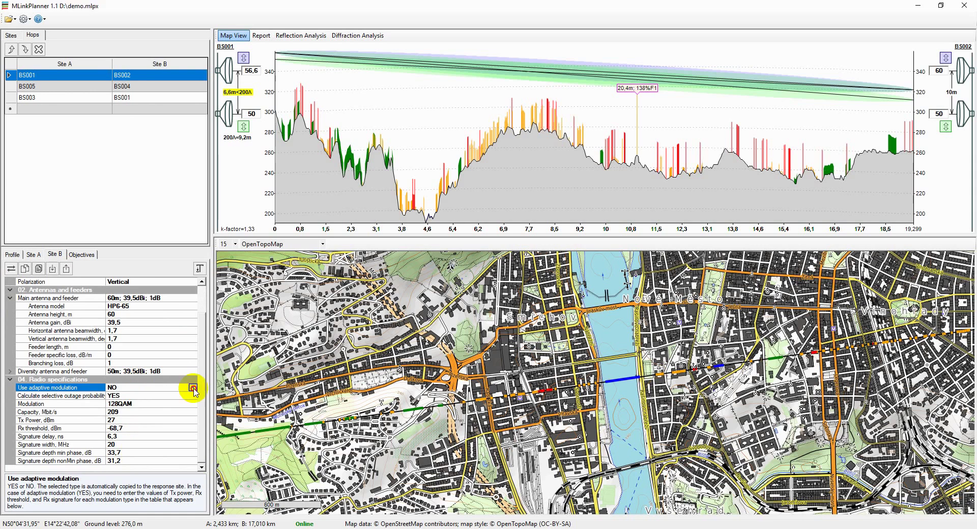
click(194, 389)
click(163, 404)
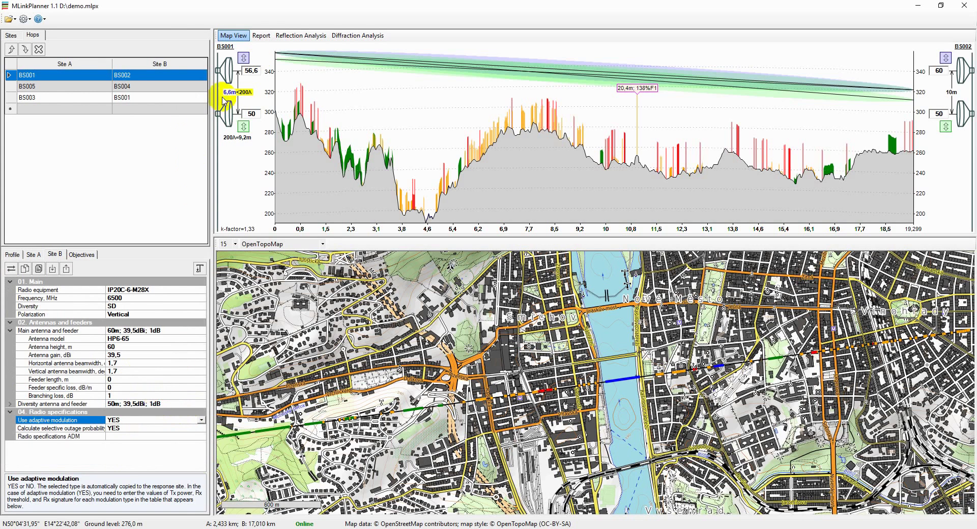
Scroll the hop report down to page 2's total annual availability chart
click(261, 35)
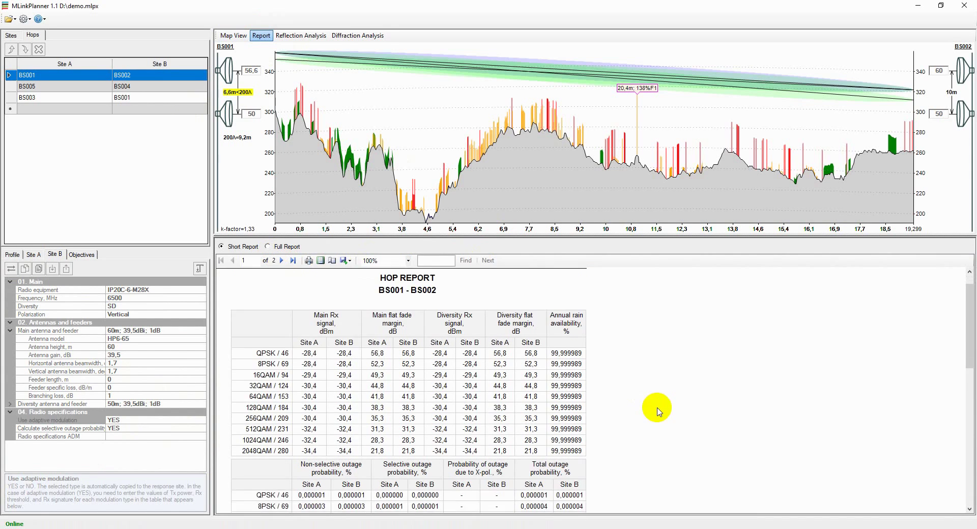
scroll(657, 412, down, 5)
drag(965, 324, 971, 389)
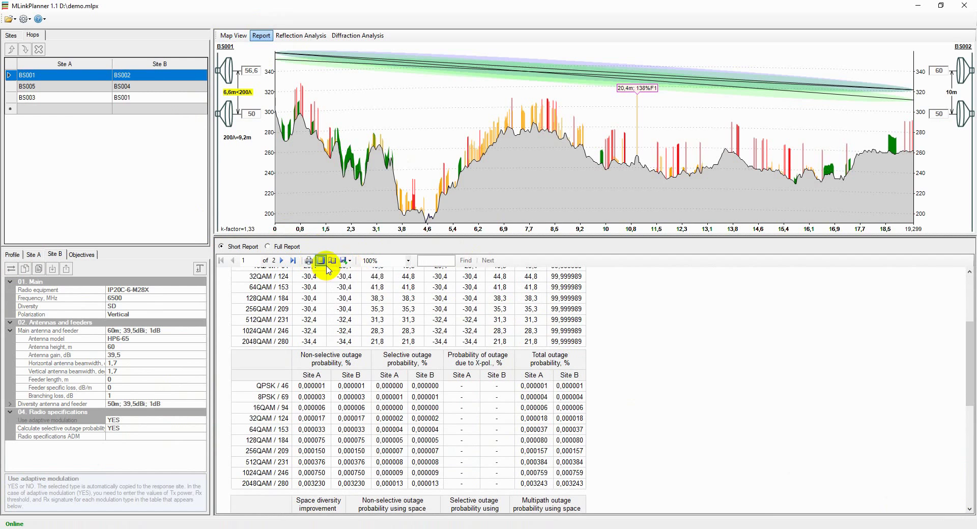
scroll(572, 494, down, 6)
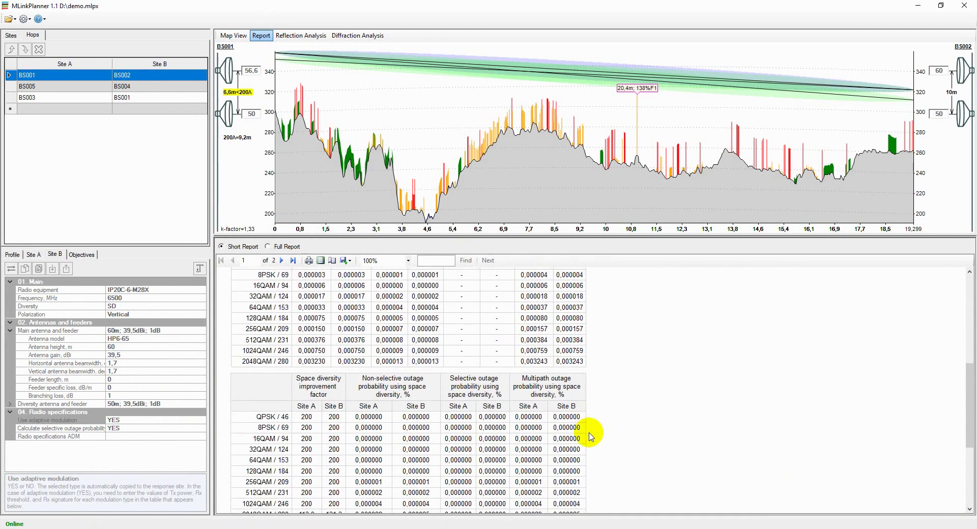
scroll(604, 436, down, 10)
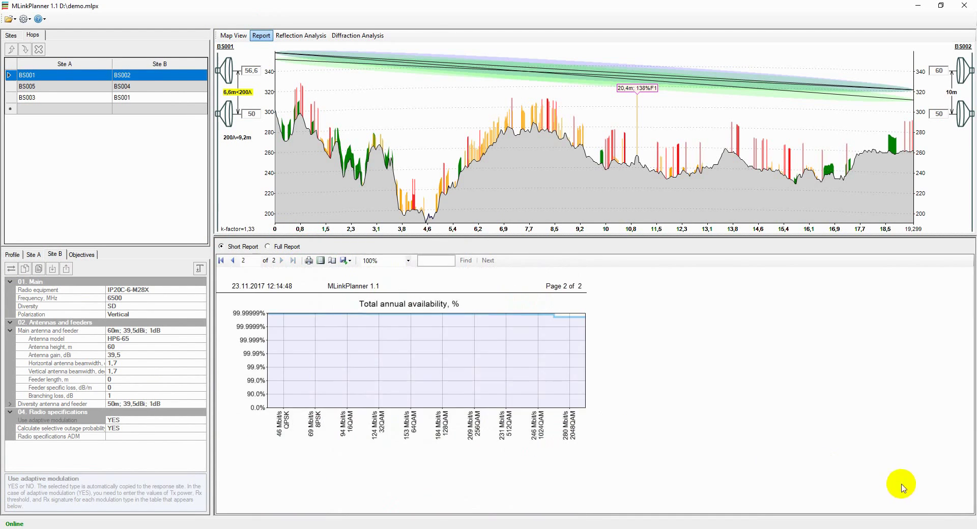
click(315, 37)
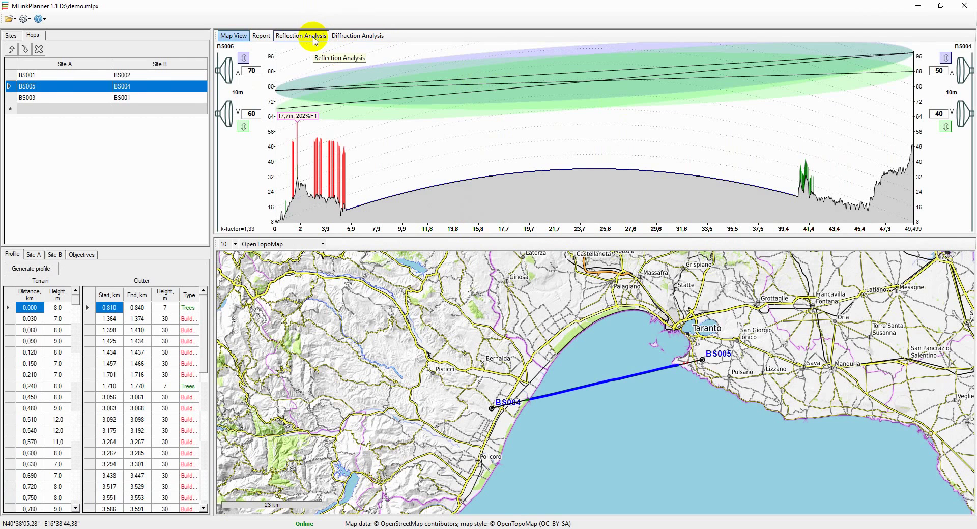
Set the BS005–BS004 diversity antennas to optimal heights 59.6 m (Site A) and 38.1 m (Site B)
click(314, 37)
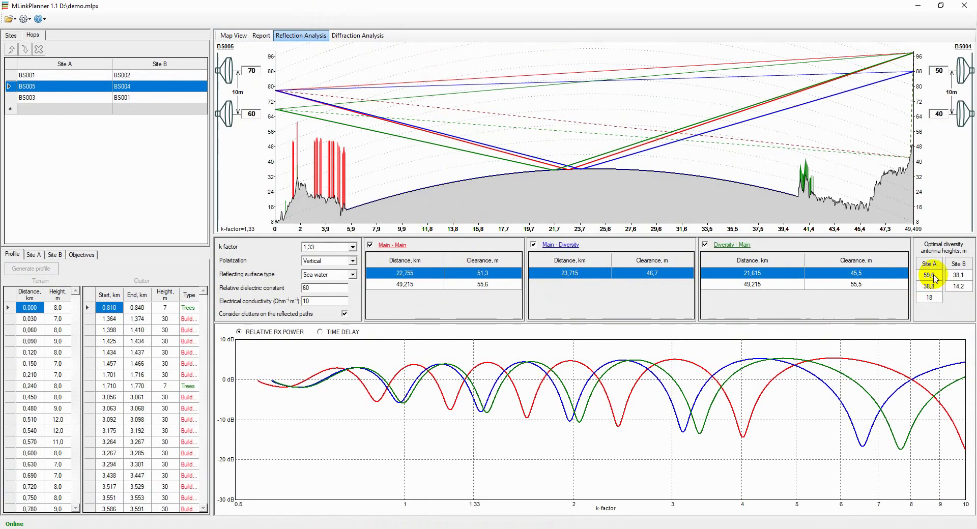
click(934, 275)
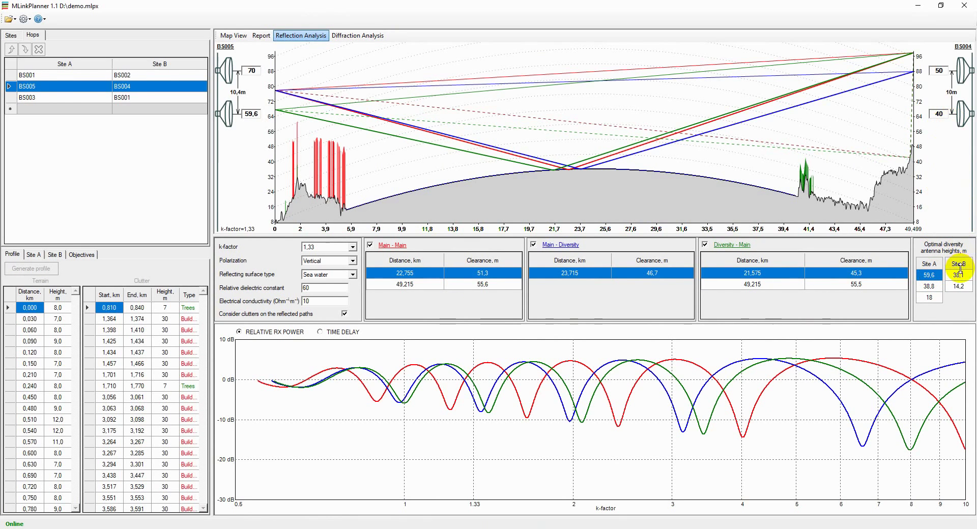
click(959, 275)
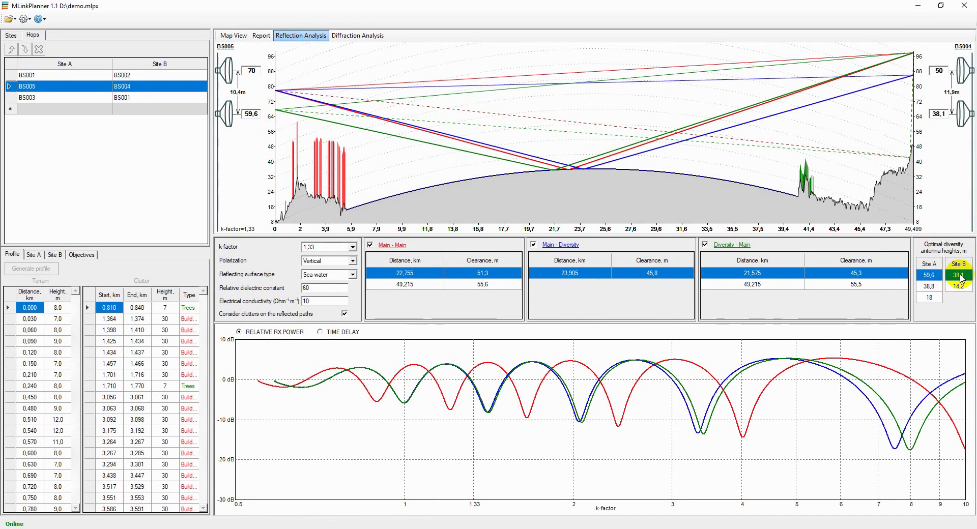
Toggle clutter on reflected paths and view reflection points at 49,215 km and 22,755 km
click(346, 314)
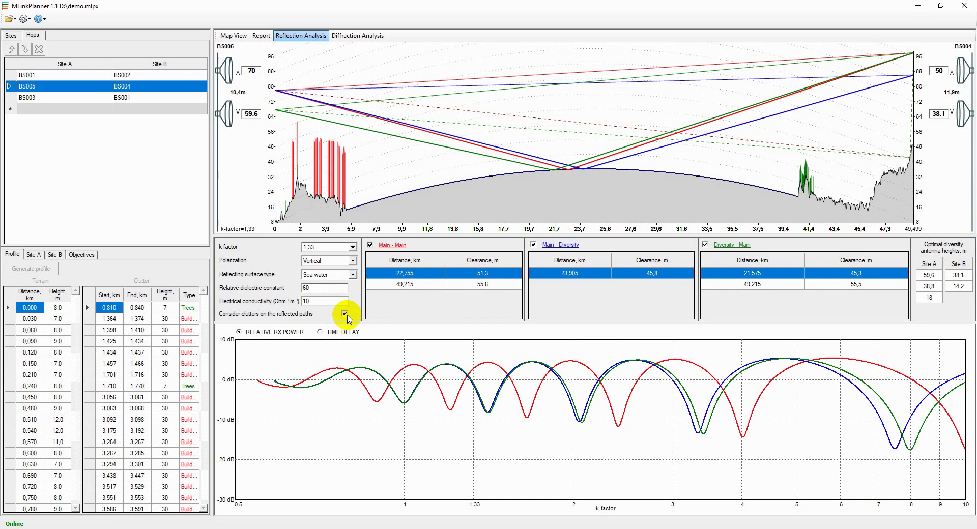
click(466, 289)
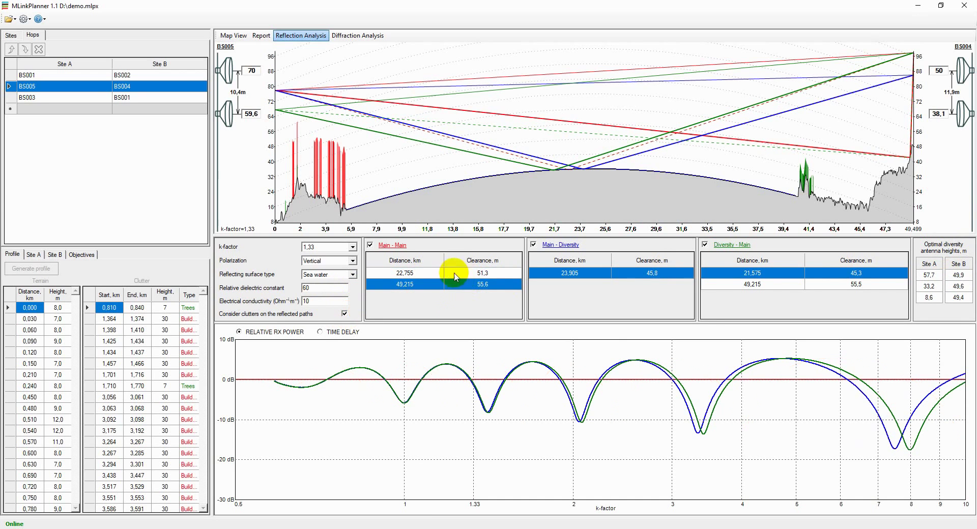
click(452, 273)
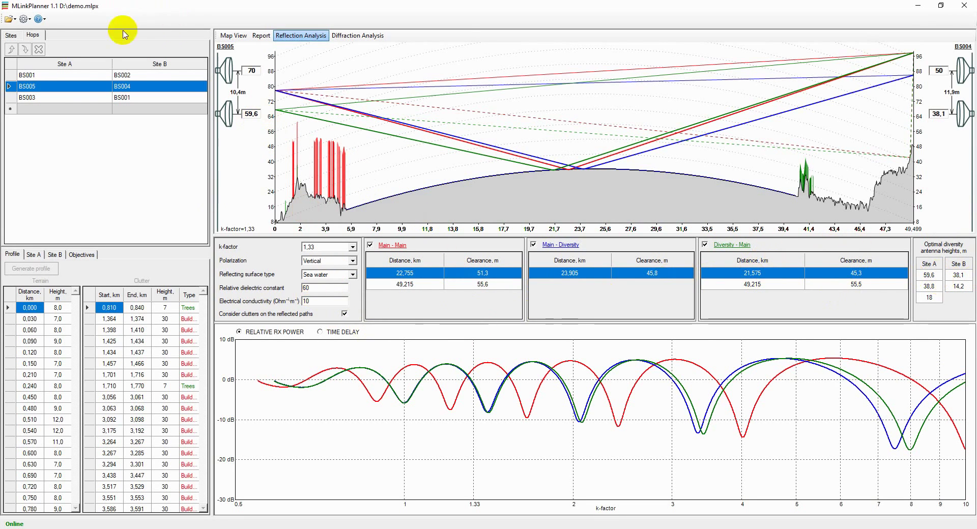
click(228, 35)
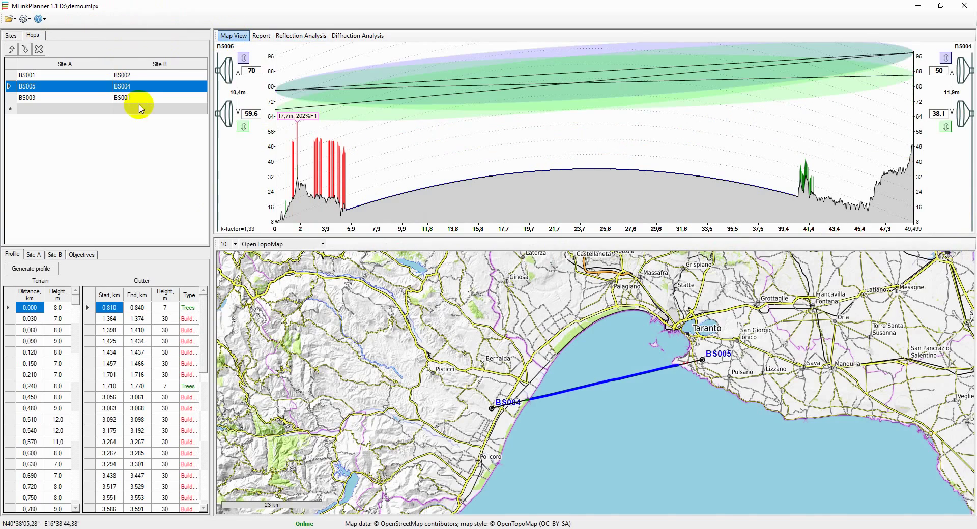
Show the BS003–BS001 diffraction analysis with Add clutters to terrain ticked, totalling 65 dB loss
click(141, 98)
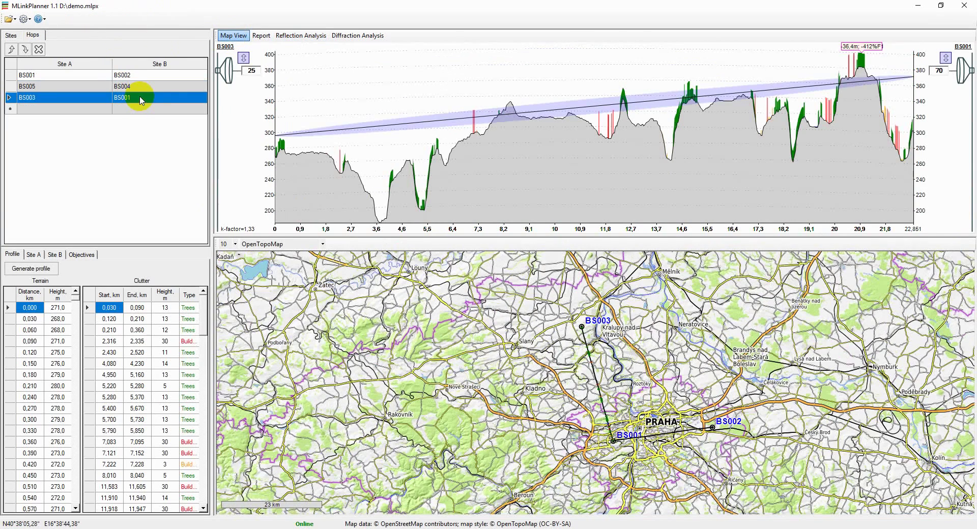
click(351, 36)
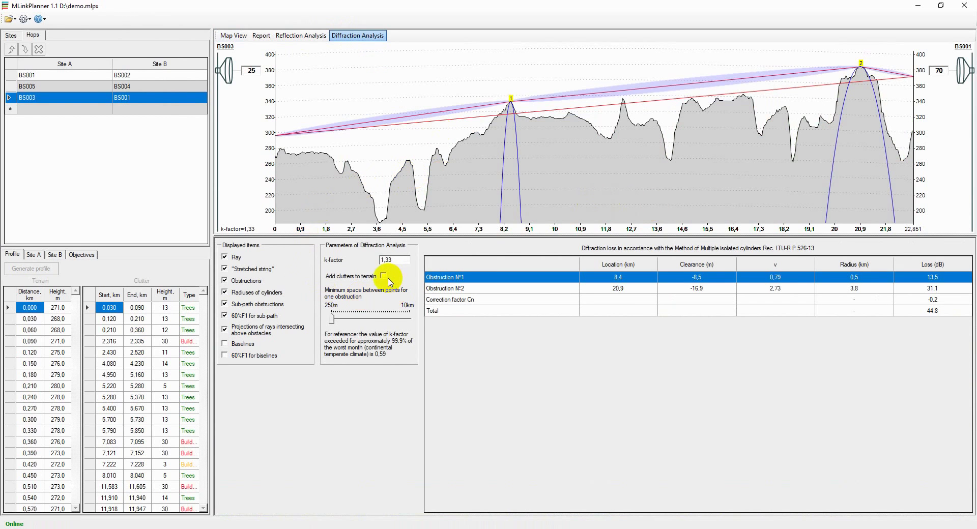
click(383, 277)
click(383, 276)
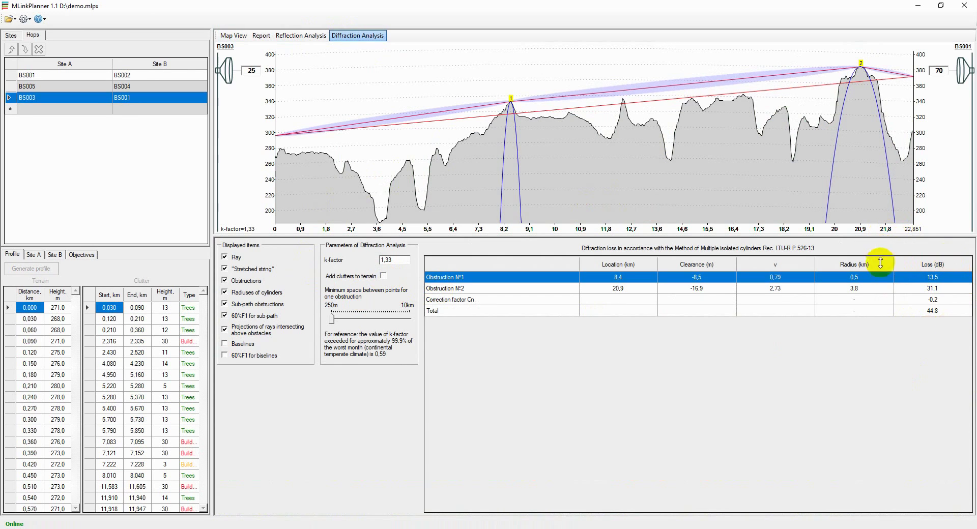
click(383, 277)
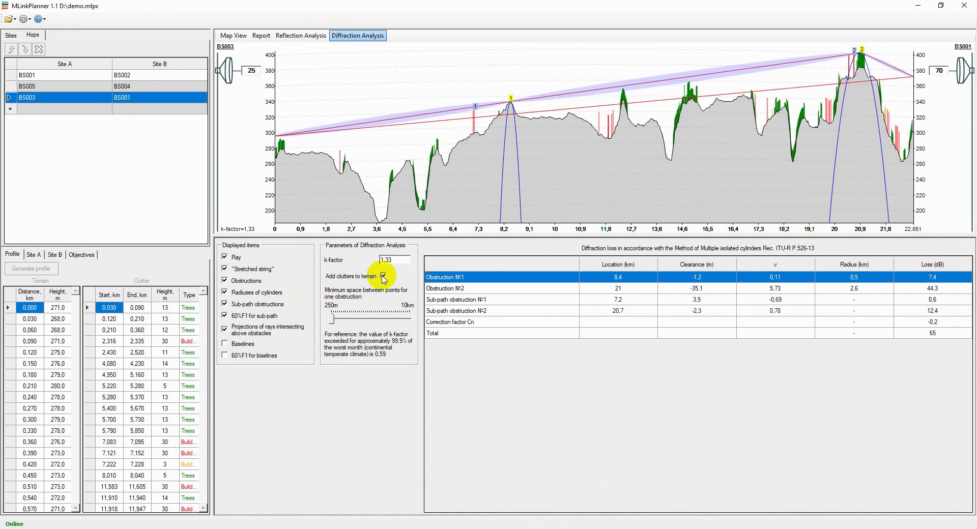